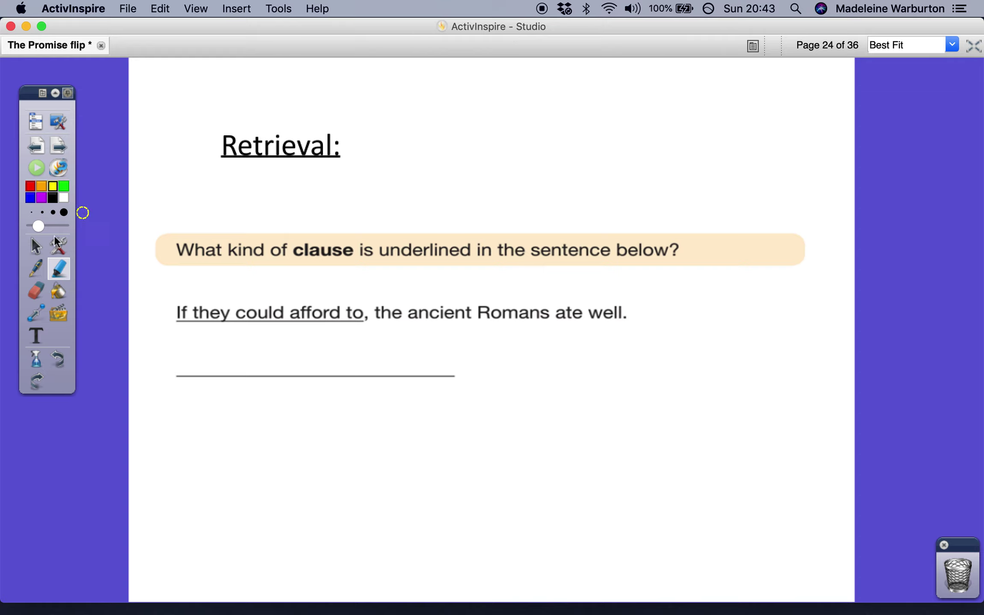
Circle the word 'If' in red pen, then advance to the Thursday 4th March page.
{"action": "left_click", "coordinate": [37, 268]}
{"action": "left_click", "coordinate": [28, 188]}
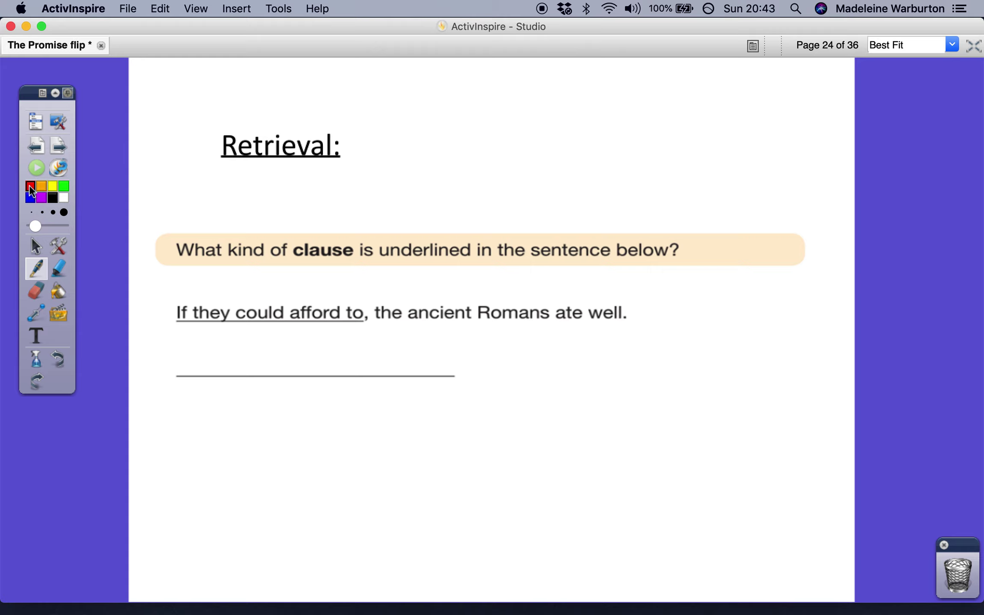
{"action": "mouse_move", "coordinate": [184, 295]}
{"action": "left_mouse_down"}
{"action": "mouse_move", "coordinate": [193, 308]}
{"action": "mouse_move", "coordinate": [181, 294]}
{"action": "left_mouse_up"}
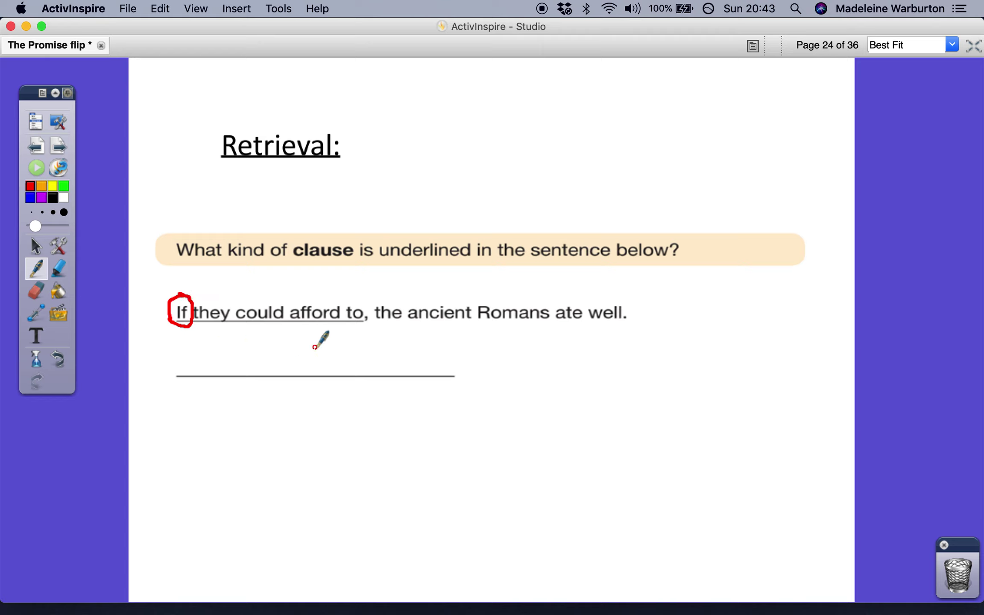
{"action": "left_click", "coordinate": [57, 147]}
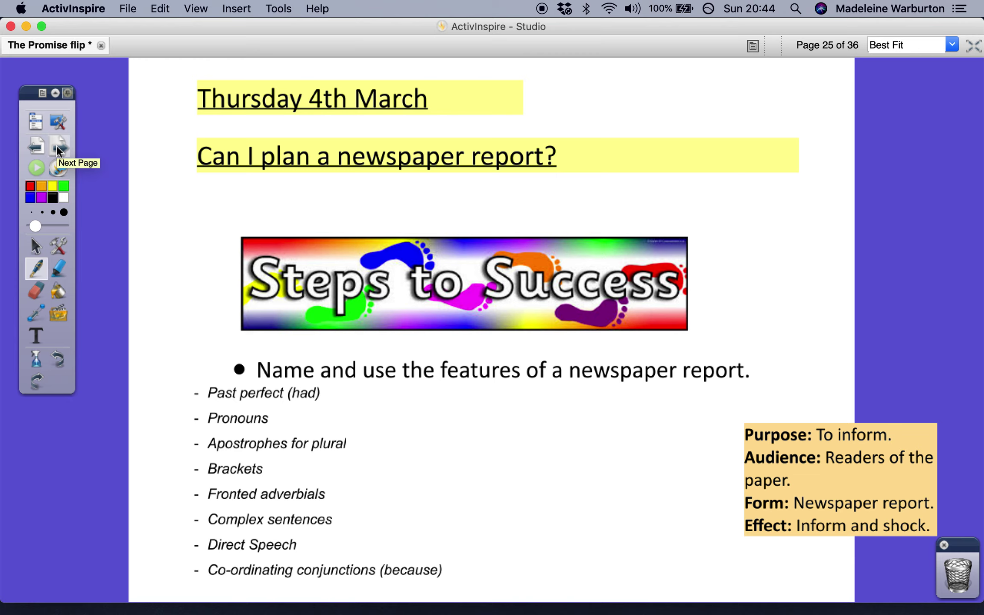
On the newspaper report page, drag the blank white box down to reveal the features list.
{"action": "left_click", "coordinate": [57, 147]}
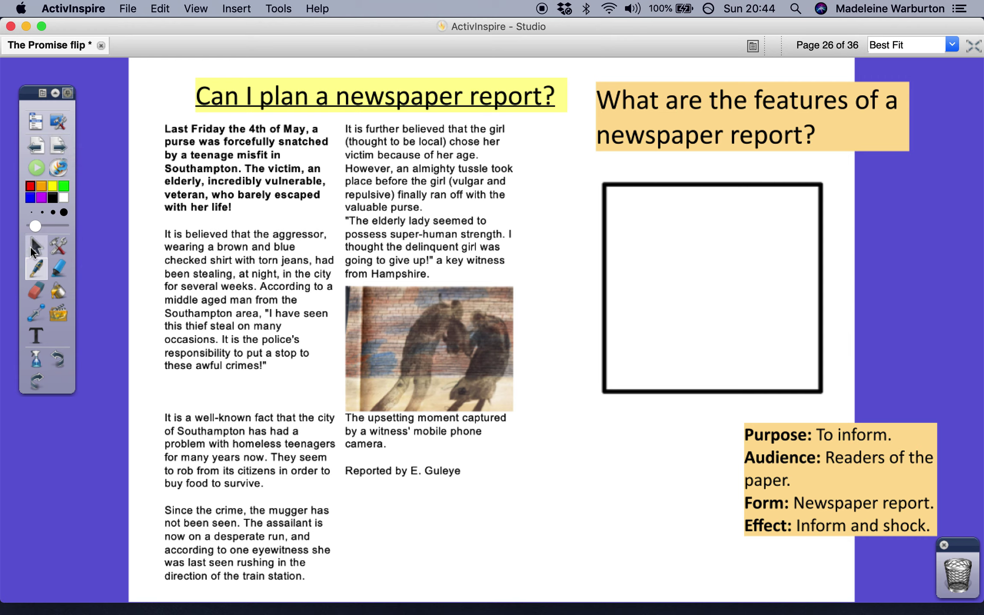
{"action": "left_click", "coordinate": [36, 246]}
{"action": "left_click_drag", "start_coordinate": [738, 283], "coordinate": [622, 596]}
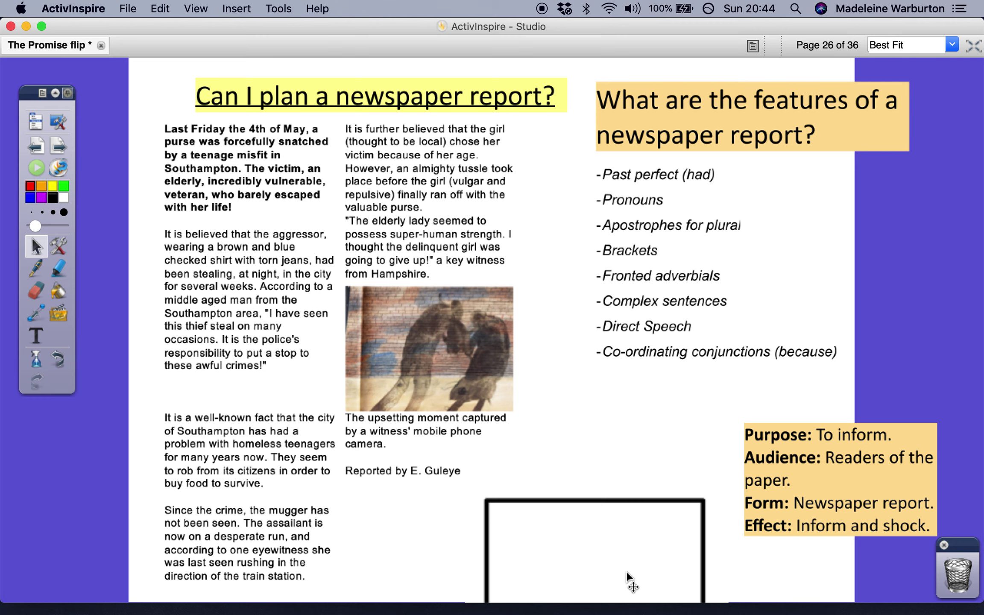
{"action": "left_click", "coordinate": [59, 146]}
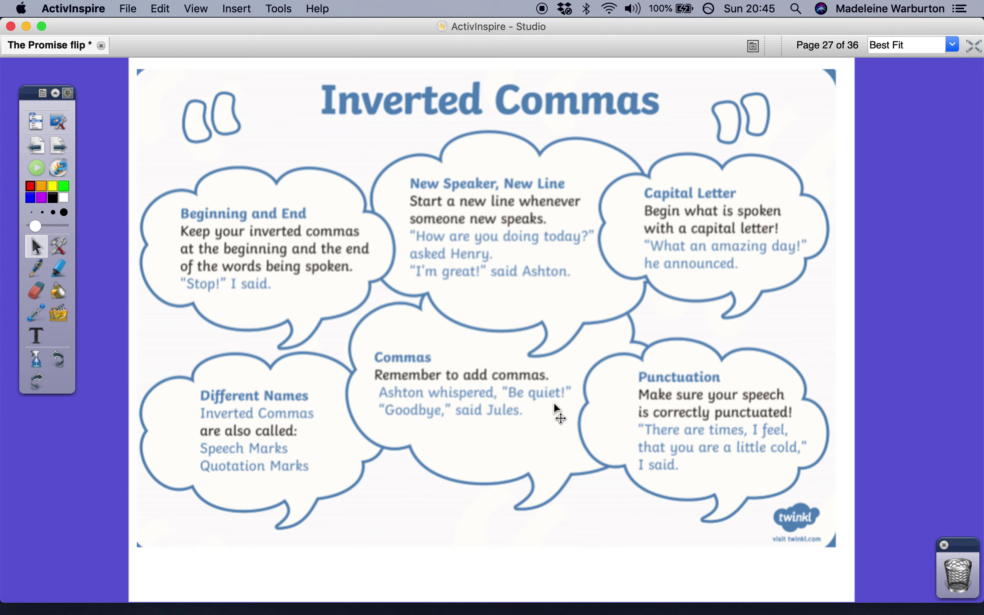
Switch to the Text tool on the Inverted Commas page.
{"action": "left_click", "coordinate": [36, 336]}
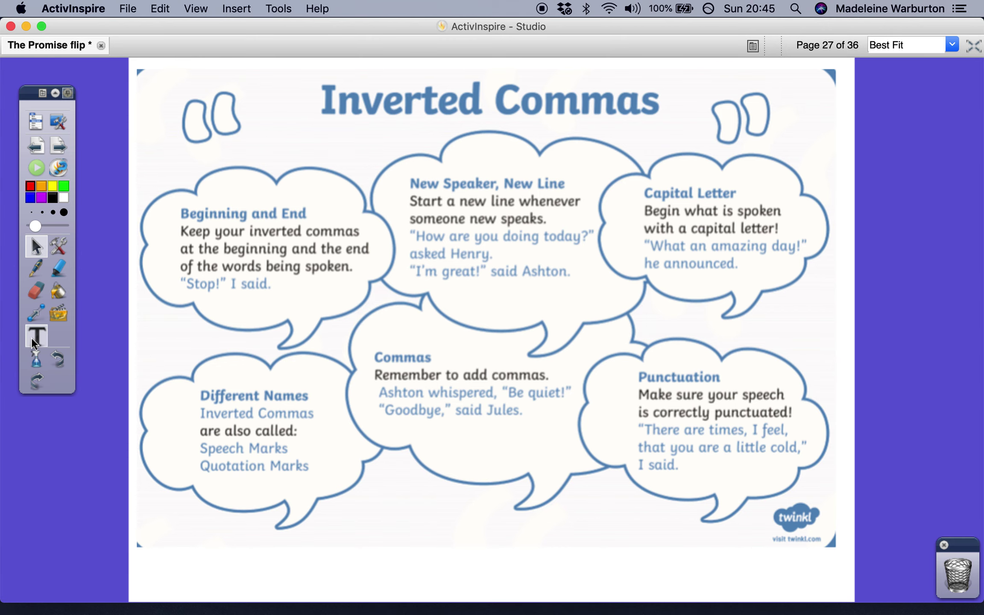
Add a text box below the poster reading "Mummy, can I have some toast please?" asked the child politely.
{"action": "left_click", "coordinate": [209, 564]}
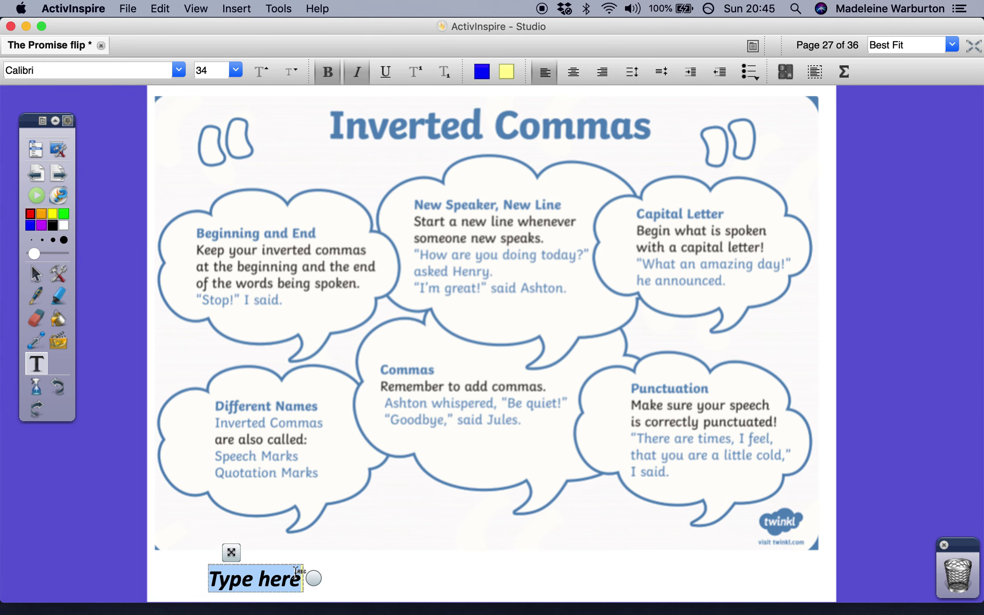
{"action": "left_click_drag", "start_coordinate": [314, 578], "coordinate": [762, 573]}
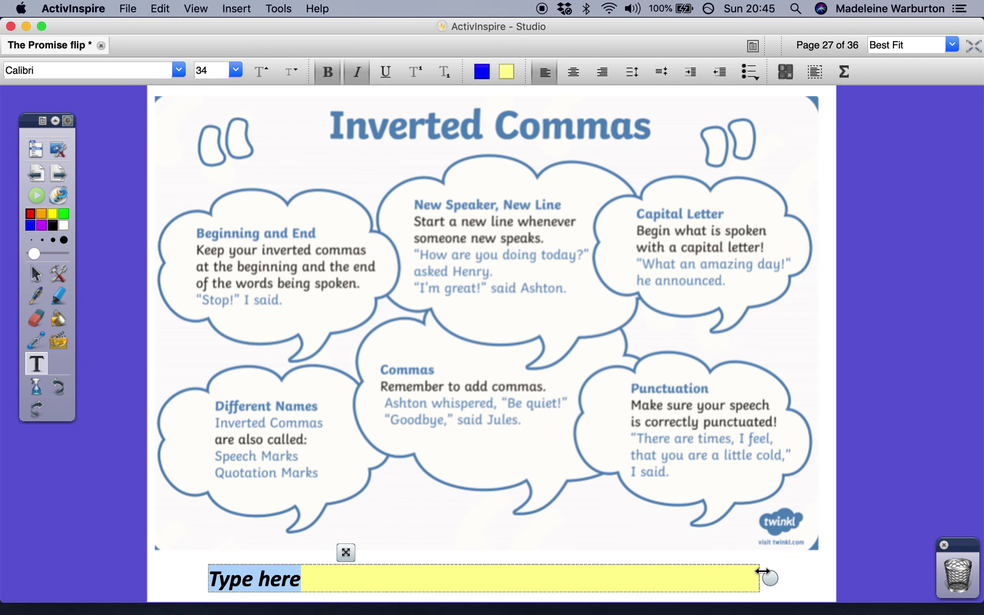
{"action": "type", "text": "\""}
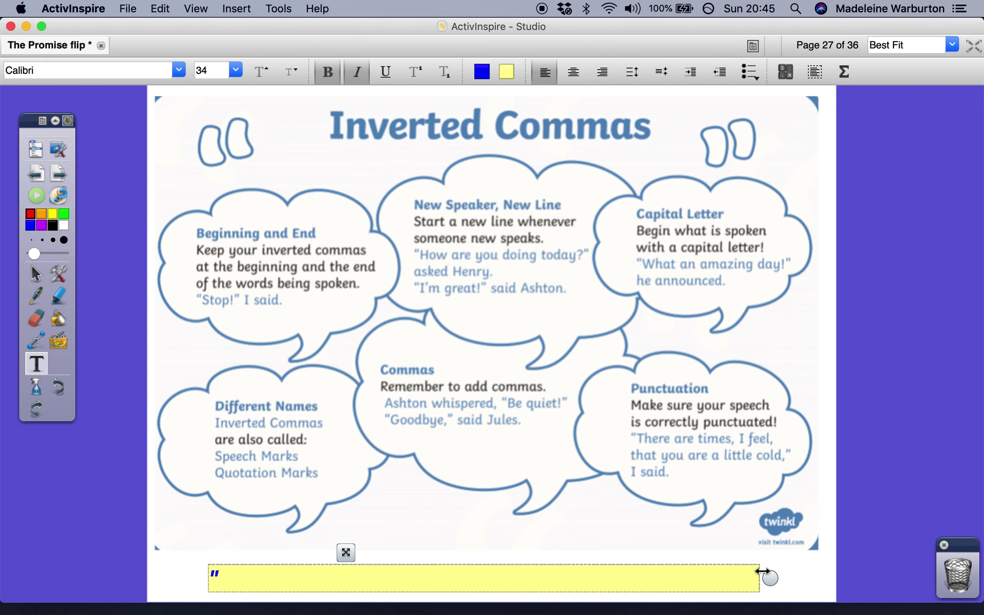
{"action": "type", "text": "Mummy"}
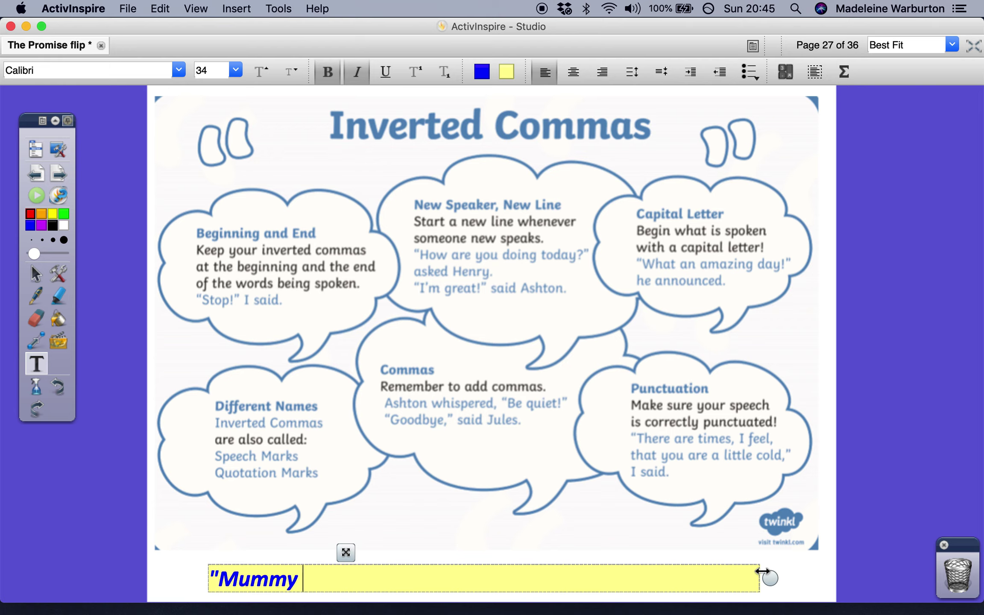
{"action": "key", "text": "BackSpace"}
{"action": "type", "text": ", can I have s"}
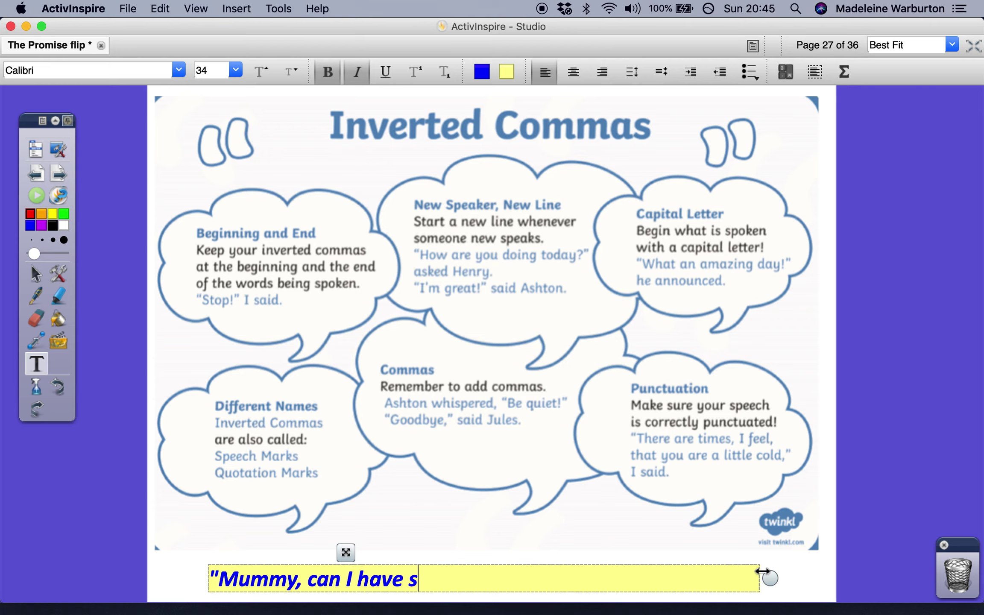
{"action": "type", "text": "ome toast p"}
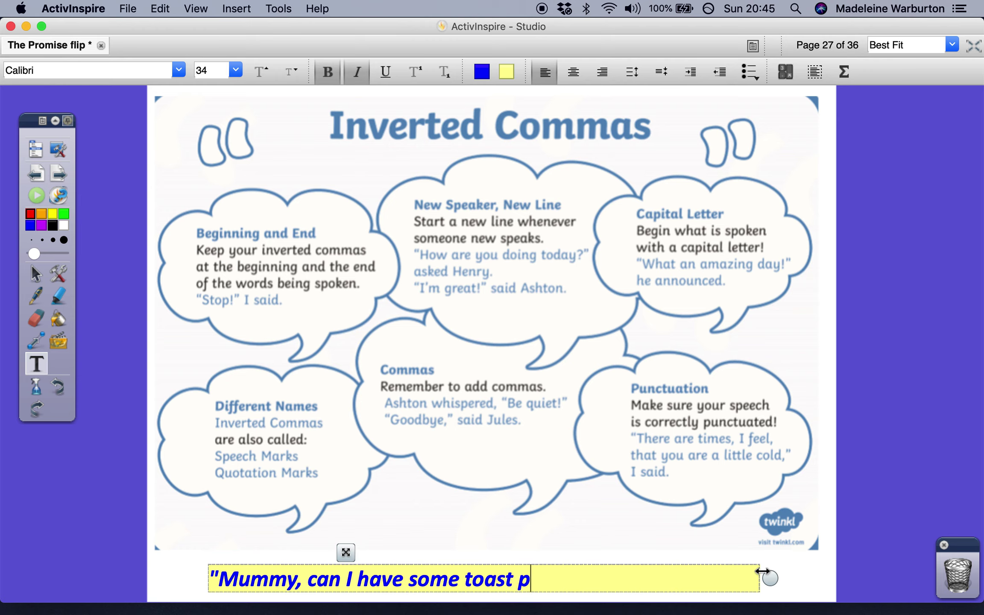
{"action": "type", "text": "lease,"}
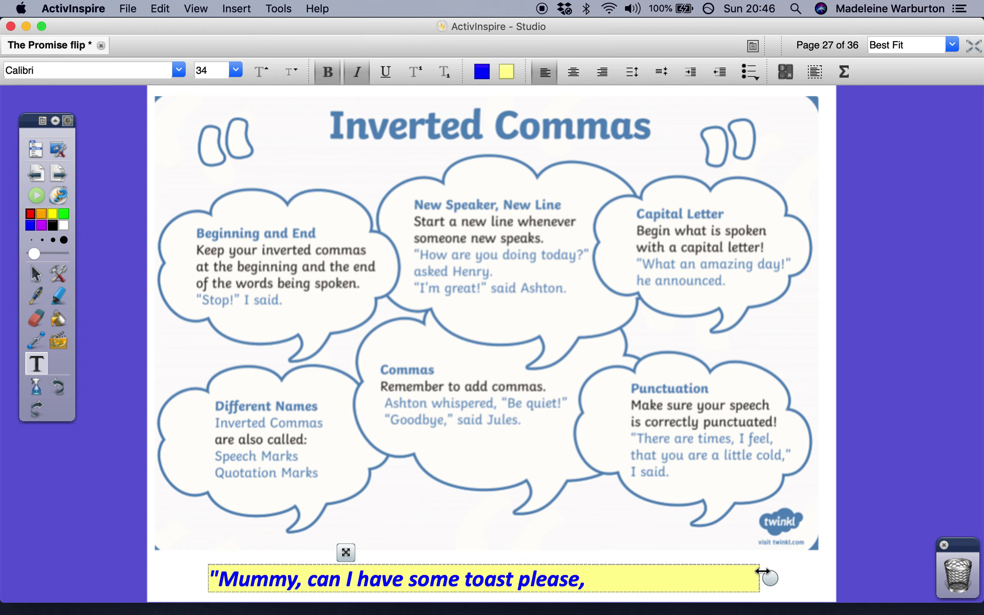
{"action": "key", "text": "BackSpace"}
{"action": "type", "text": "?"}
{"action": "type", "text": "\""}
{"action": "type", "text": " asked"}
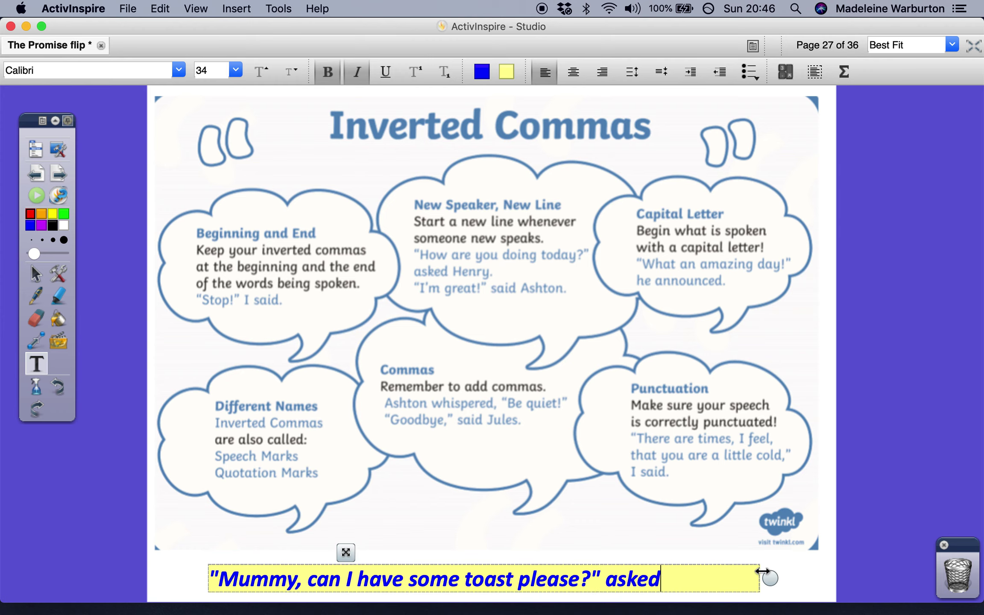
{"action": "type", "text": " thechold"}
{"action": "key", "text": "BackSpace"}
{"action": "key", "text": "BackSpace"}
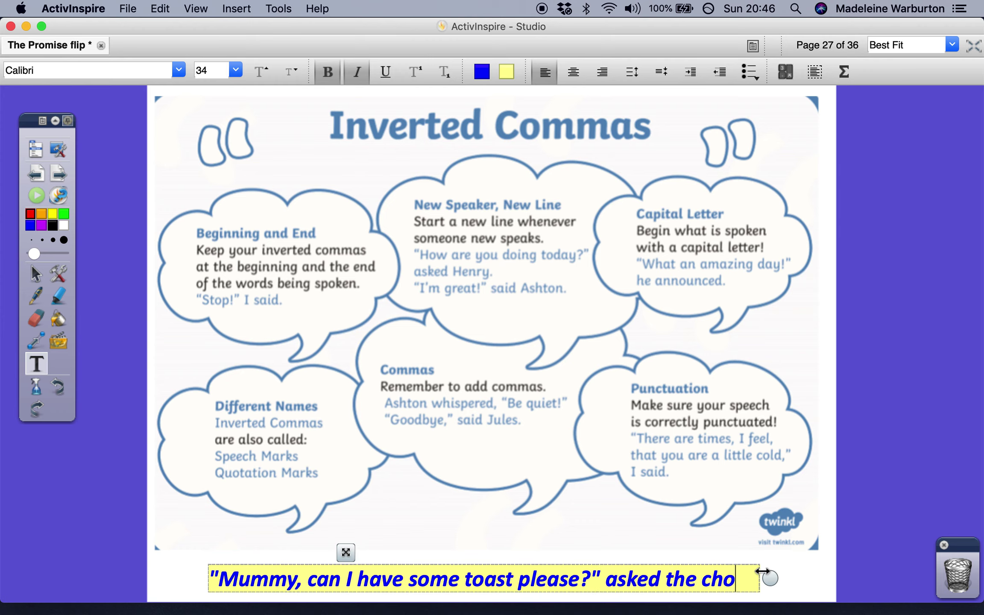
{"action": "key", "text": "BackSpace"}
{"action": "type", "text": "ild"}
{"action": "key", "text": "BackSpace"}
{"action": "type", "text": "politely"}
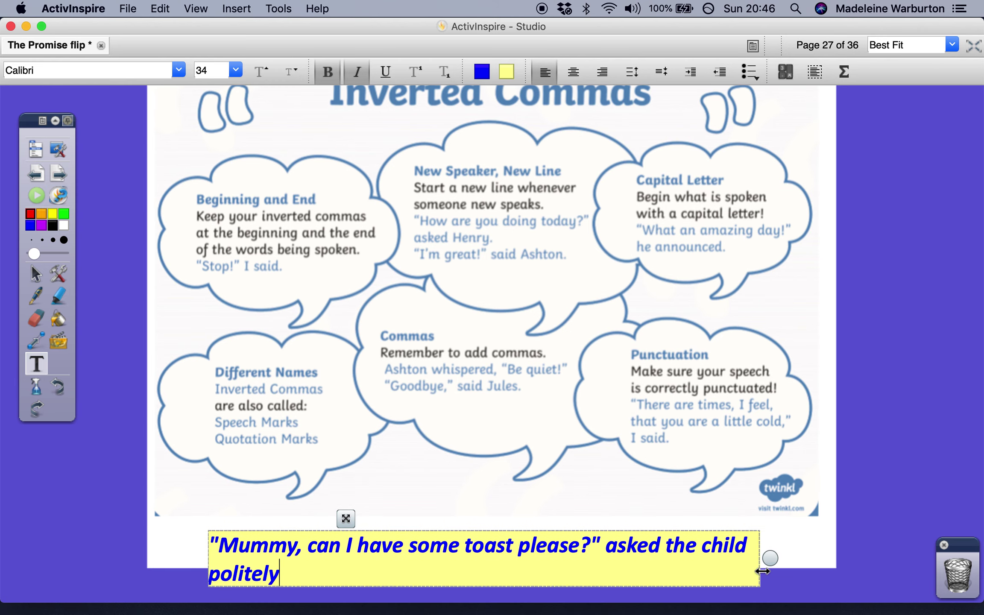
{"action": "type", "text": "."}
Widen the sentence to one line, position it below the poster, and go to page 28.
{"action": "left_click_drag", "start_coordinate": [767, 556], "coordinate": [875, 546]}
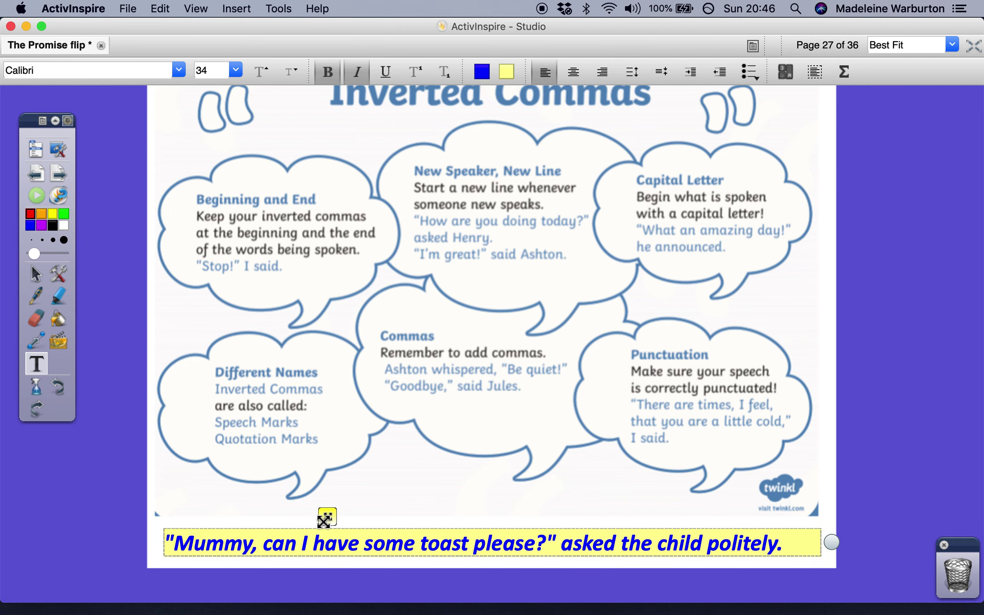
{"action": "left_click_drag", "start_coordinate": [324, 520], "coordinate": [330, 523]}
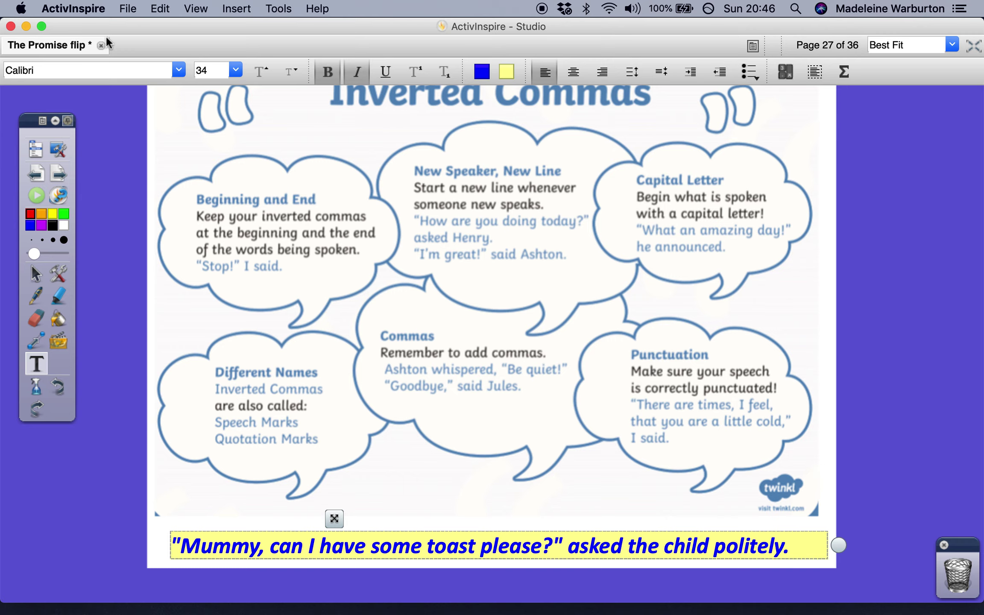
{"action": "left_click", "coordinate": [69, 176]}
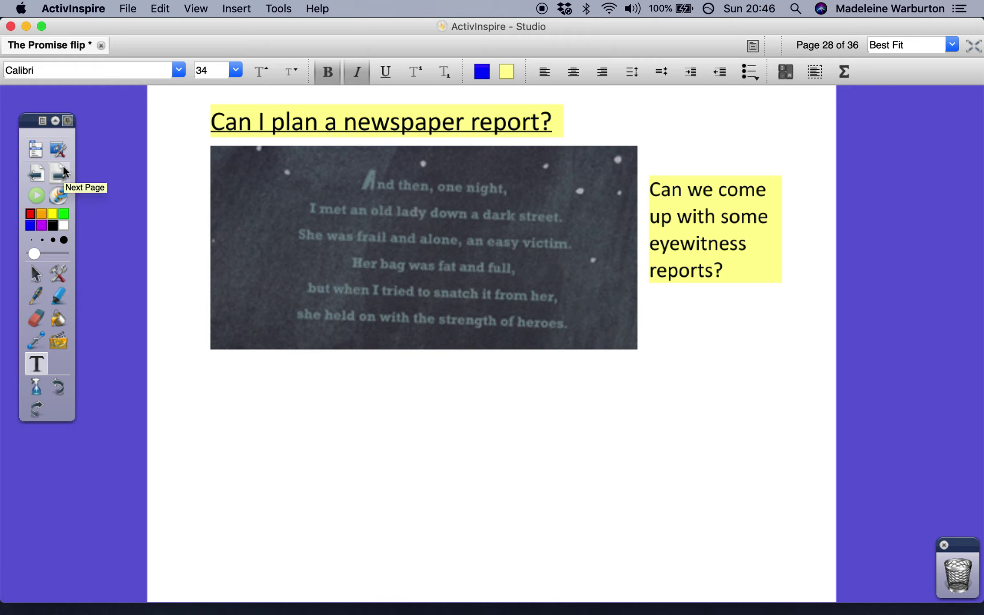
Discard an accidental text box on the poem picture and deselect the picture.
{"action": "left_click", "coordinate": [395, 273]}
{"action": "left_click", "coordinate": [36, 274]}
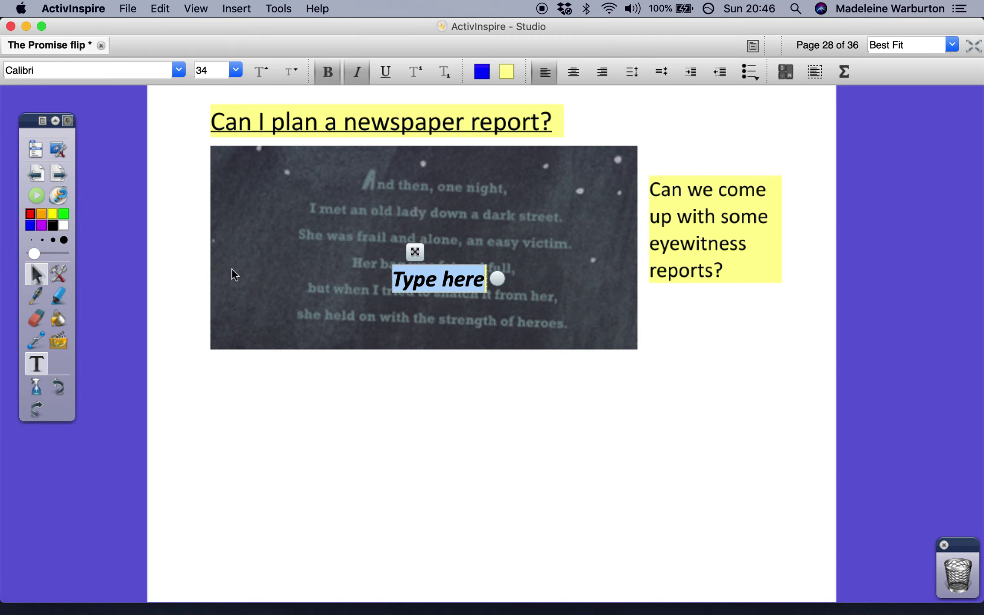
{"action": "left_click", "coordinate": [286, 259]}
{"action": "left_click", "coordinate": [242, 394]}
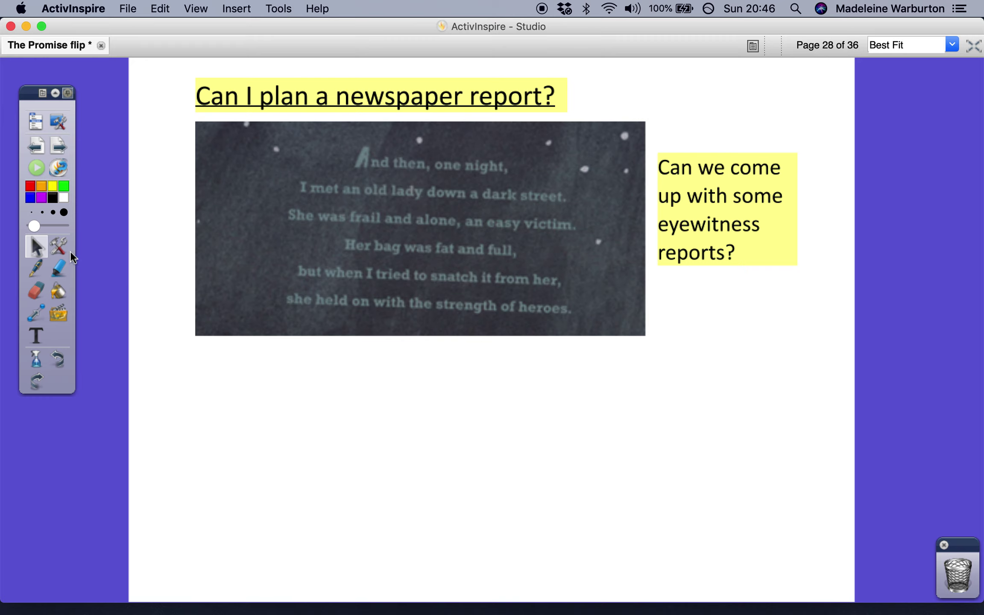
Add the quote "I heard a crash and a scream so I ran as fast as I could..." below the poem picture.
{"action": "left_click", "coordinate": [36, 336]}
{"action": "left_click", "coordinate": [173, 416]}
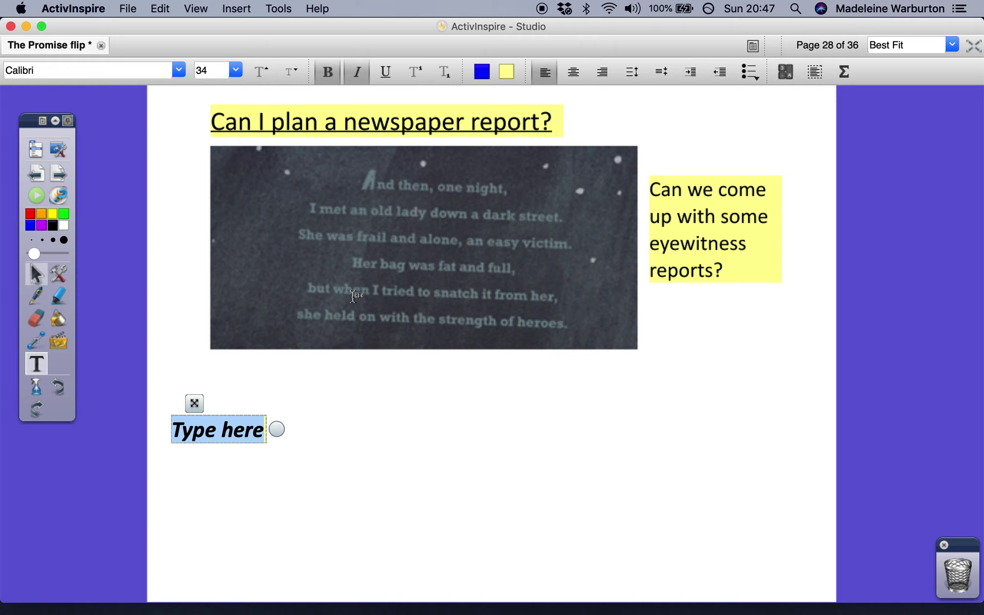
{"action": "type", "text": "\"I"}
{"action": "key", "text": "BackSpace"}
{"action": "key", "text": "BackSpace"}
{"action": "type", "text": "\"I hear"}
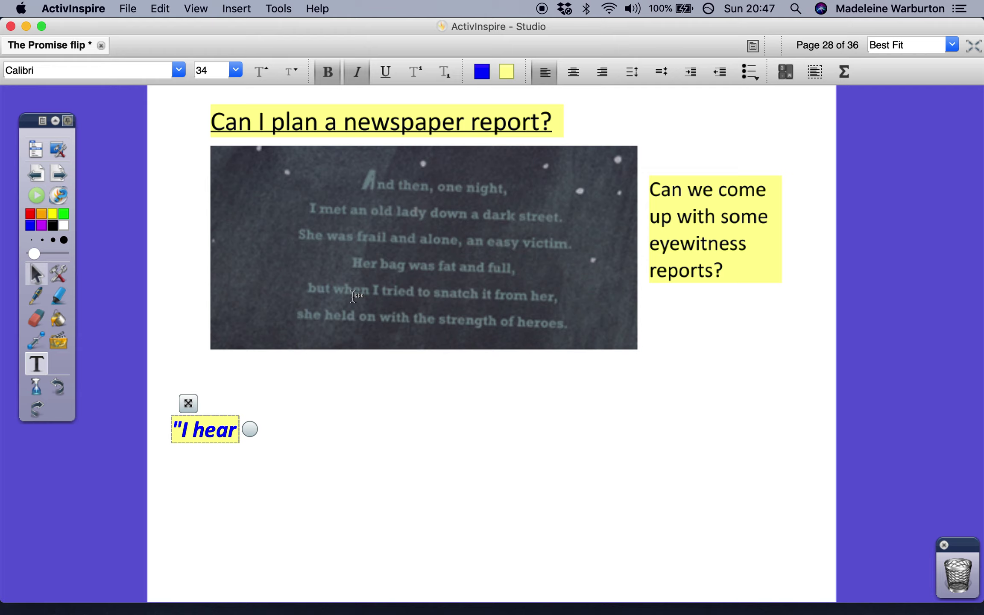
{"action": "type", "text": "d a "}
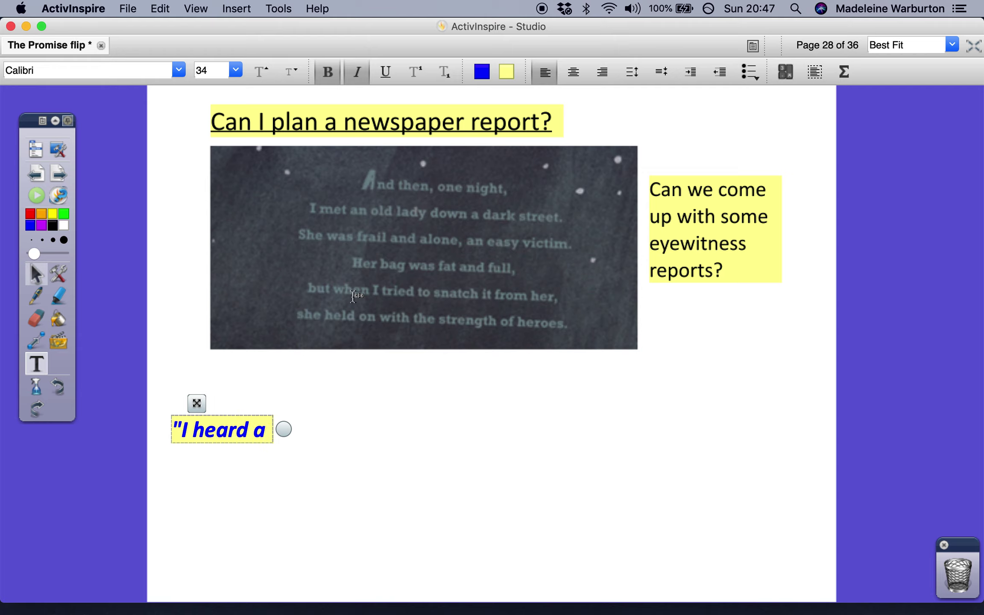
{"action": "type", "text": "crash and"}
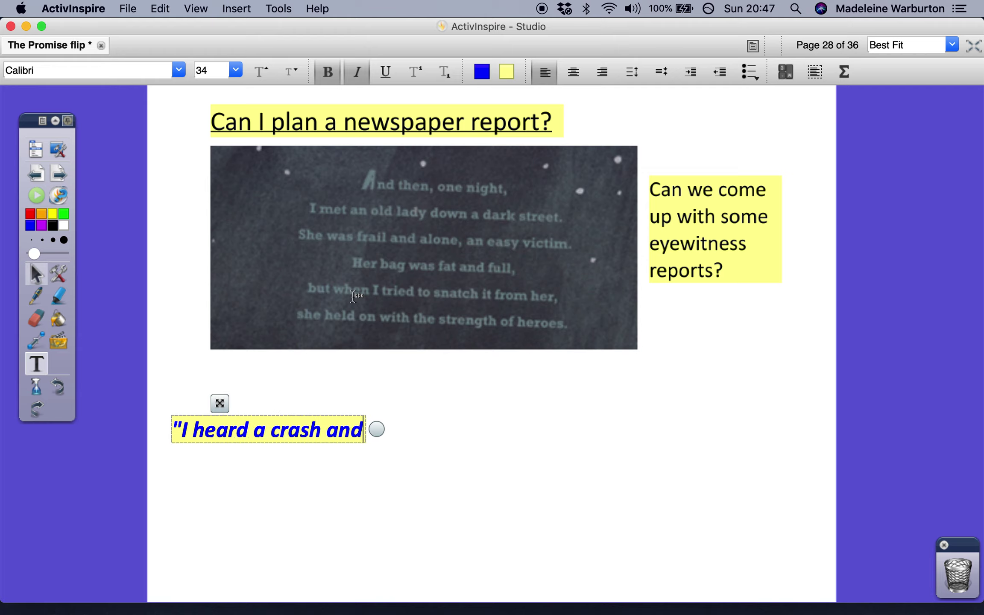
{"action": "type", "text": " a scream"}
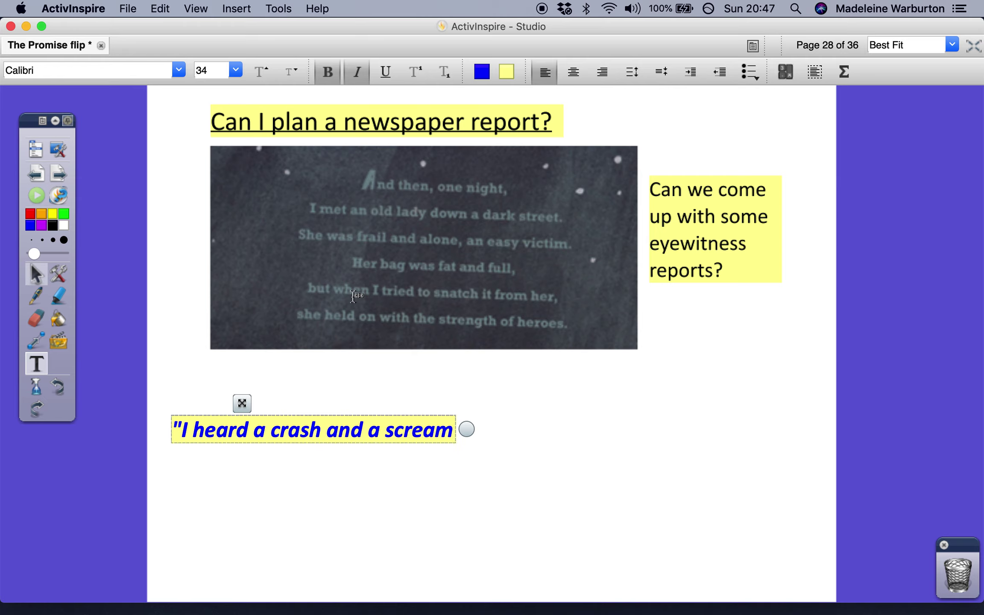
{"action": "type", "text": " so"}
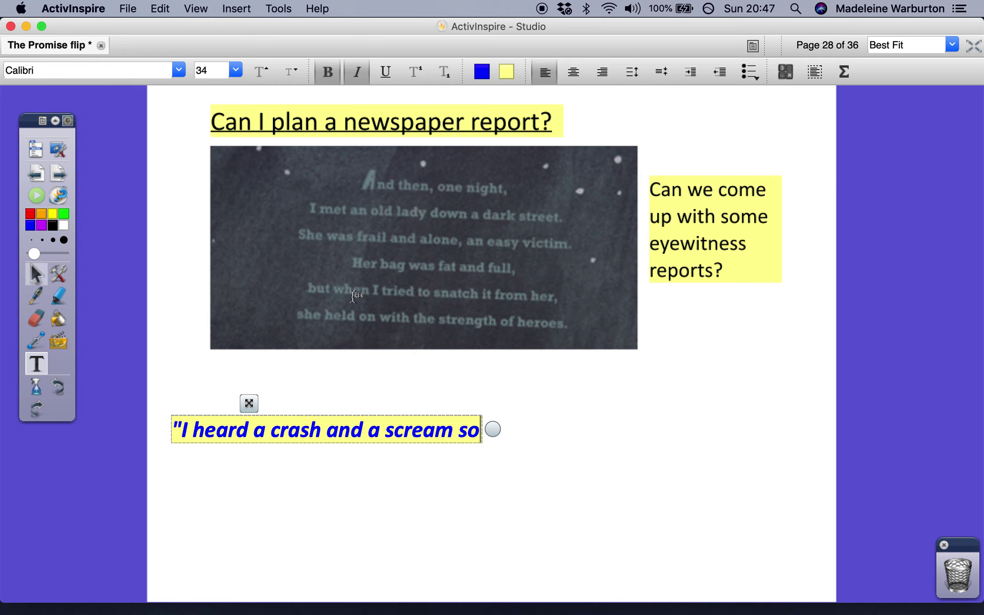
{"action": "type", "text": " I ran as fast"}
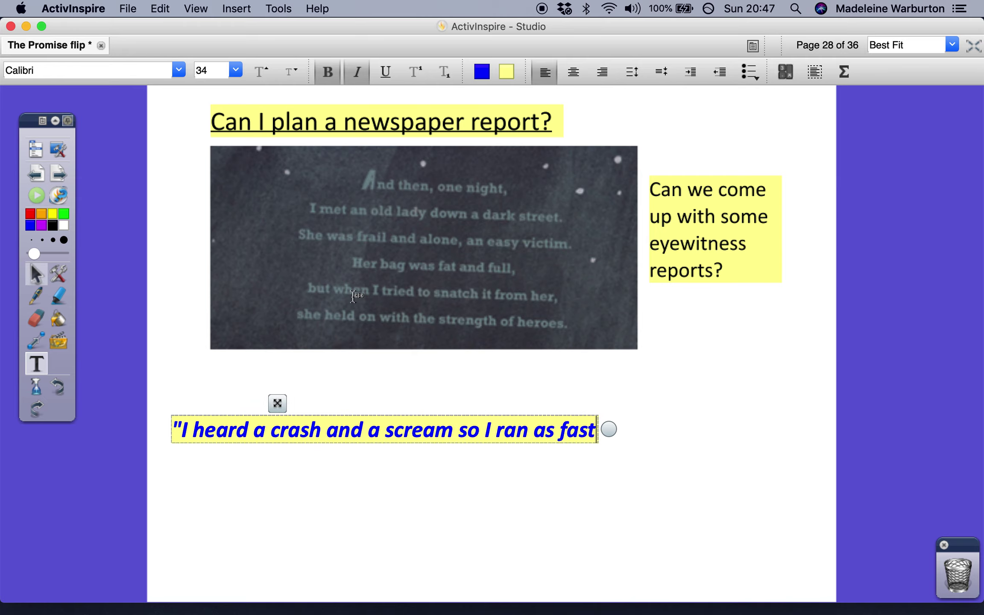
{"action": "type", "text": " as I could"}
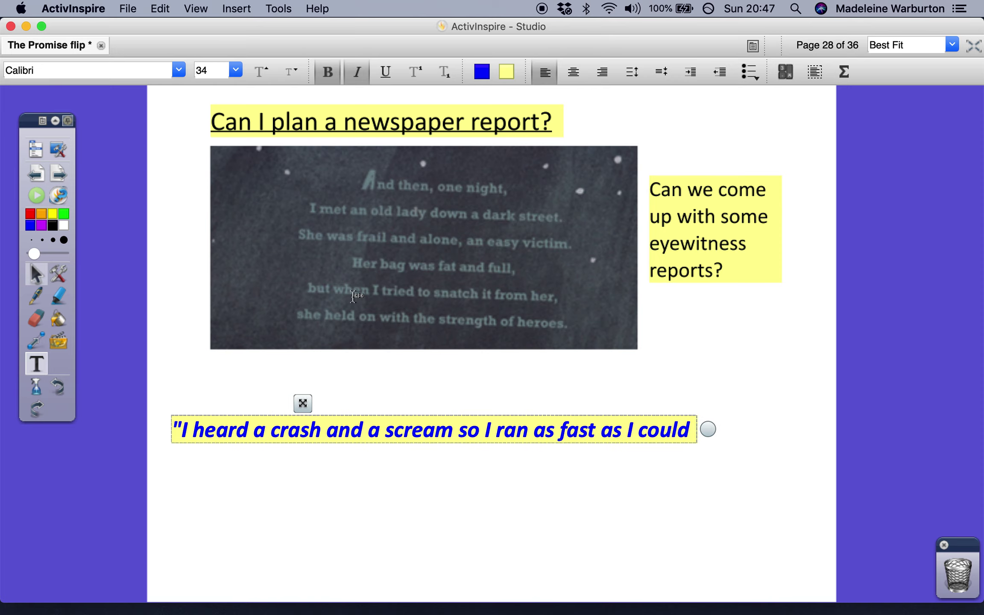
{"action": "type", "text": " to the scene"}
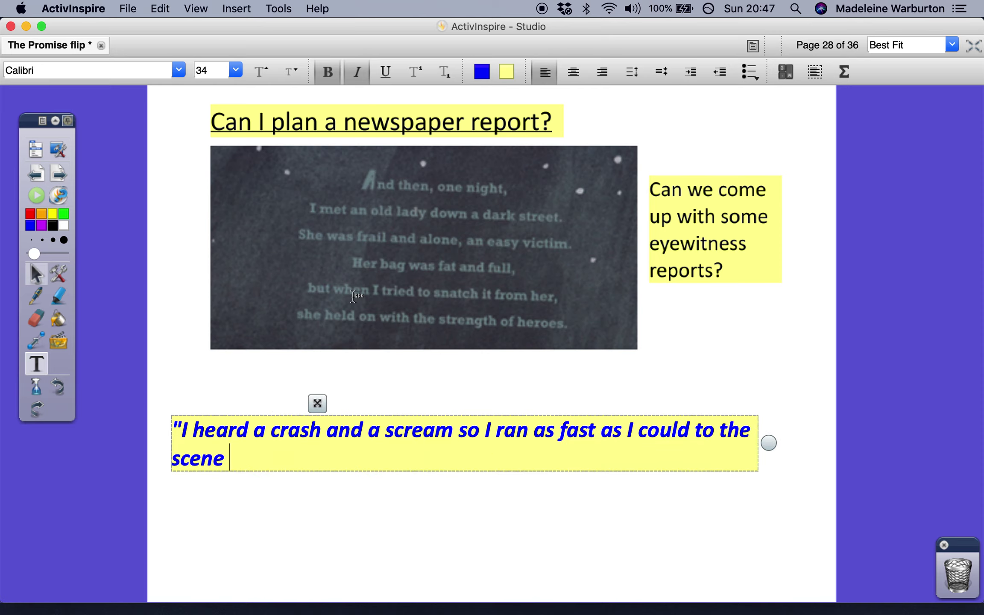
{"action": "type", "text": " of the crime"}
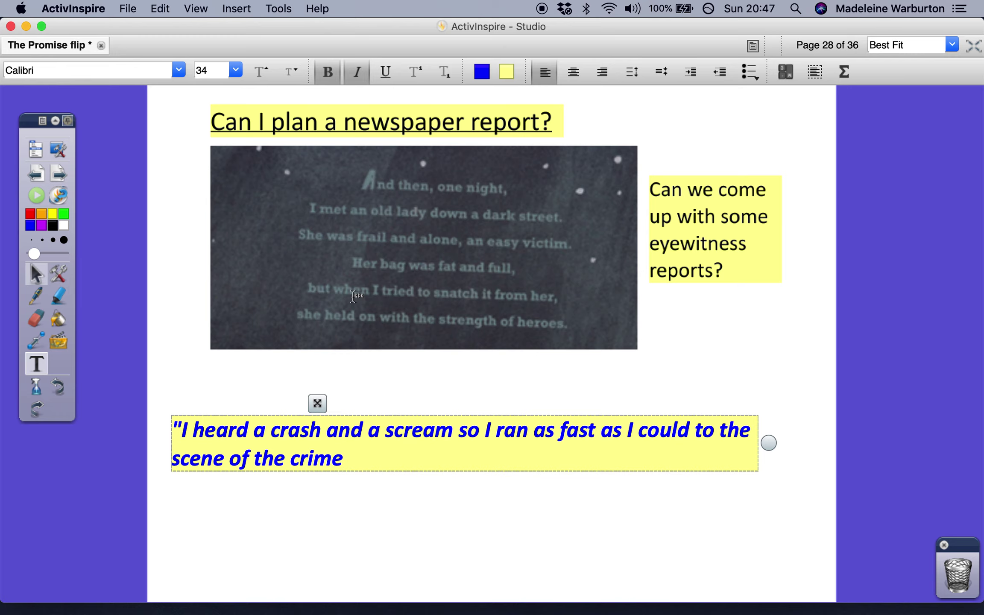
{"action": "type", "text": ","}
{"action": "type", "text": "\" repo"}
{"action": "type", "text": "rted the "}
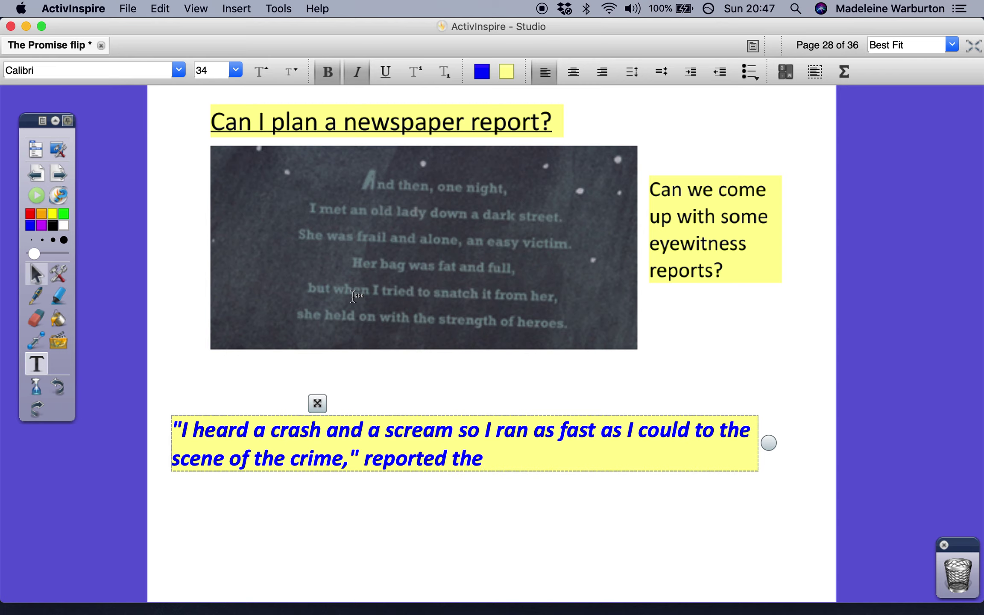
{"action": "type", "text": "young ma"}
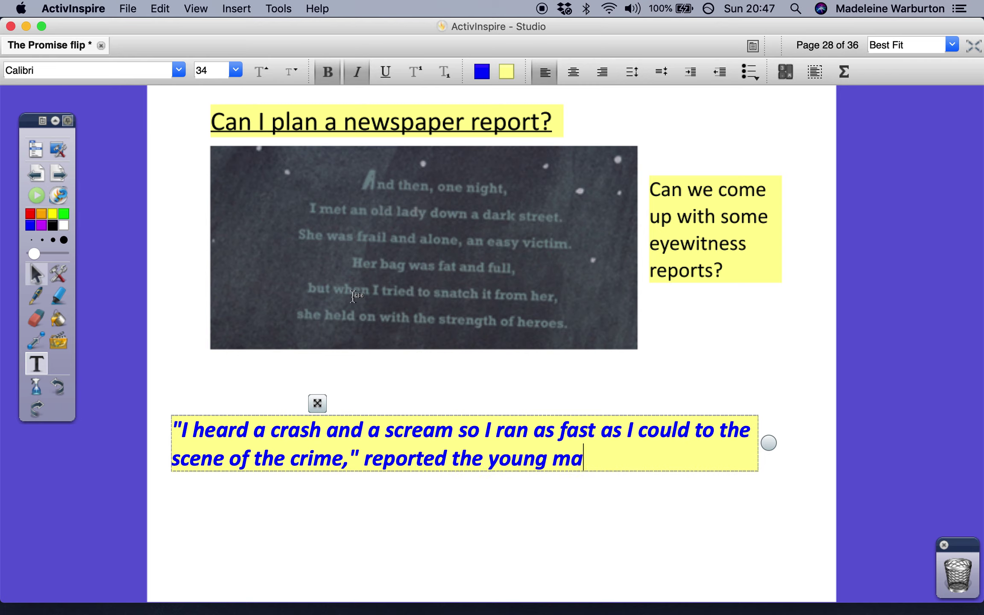
{"action": "type", "text": "n."}
{"action": "left_click", "coordinate": [61, 179]}
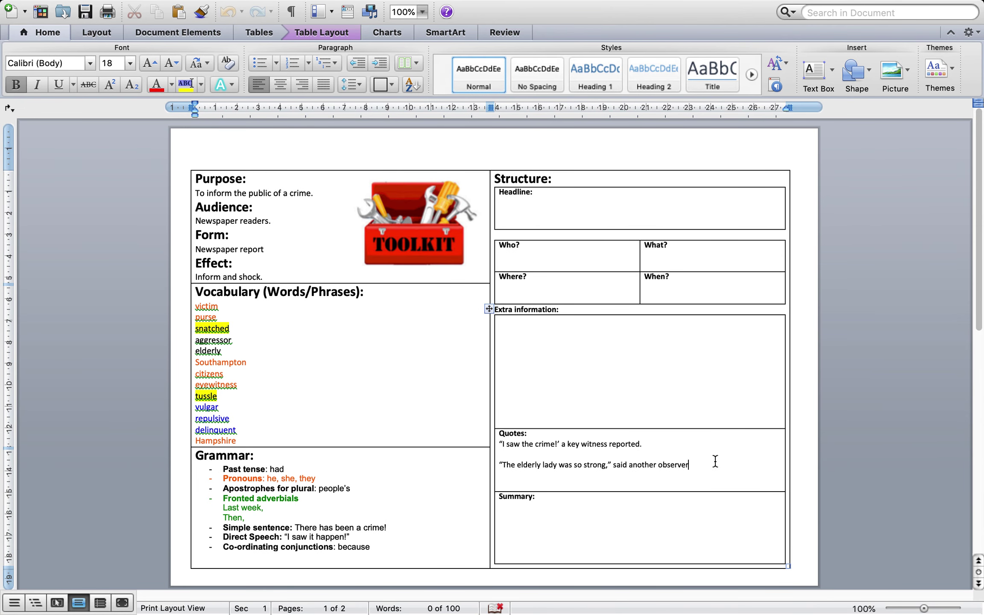
Review the Word plan's quotes, vocabulary list, purpose-to-effect text and grammar list.
{"action": "left_click_drag", "start_coordinate": [715, 463], "coordinate": [500, 440]}
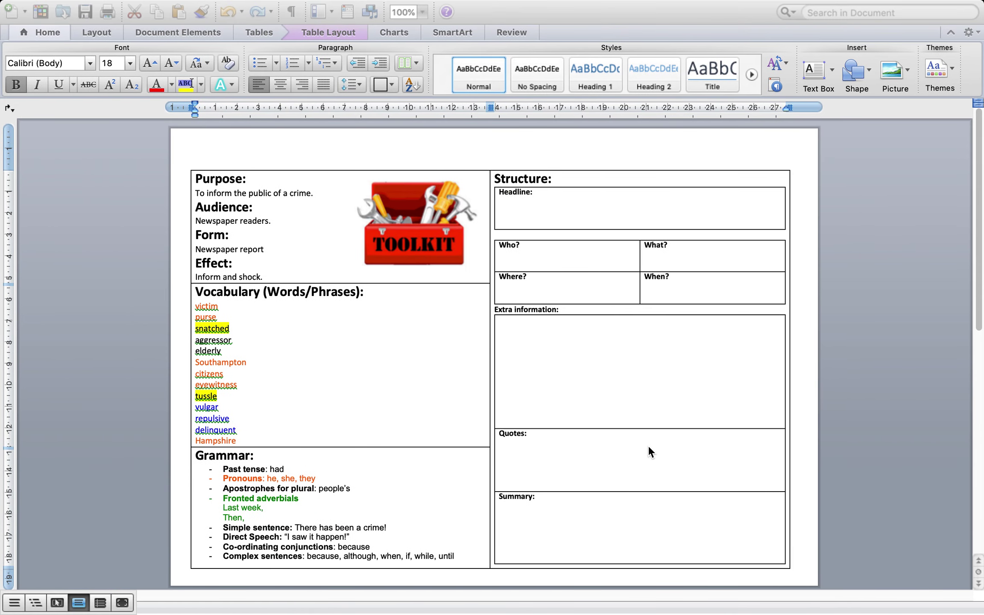
{"action": "left_click", "coordinate": [649, 449]}
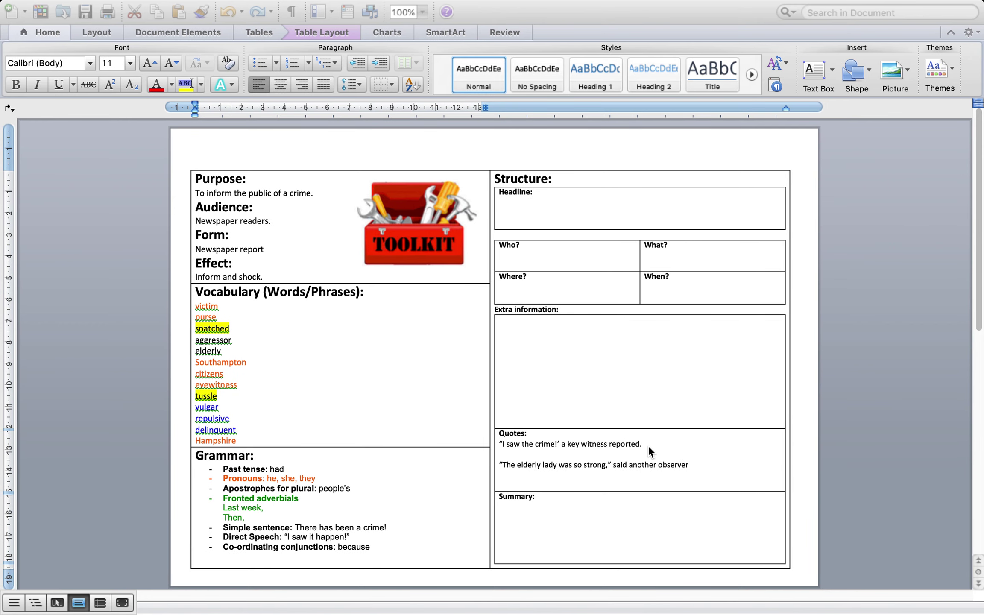
{"action": "left_click", "coordinate": [620, 486]}
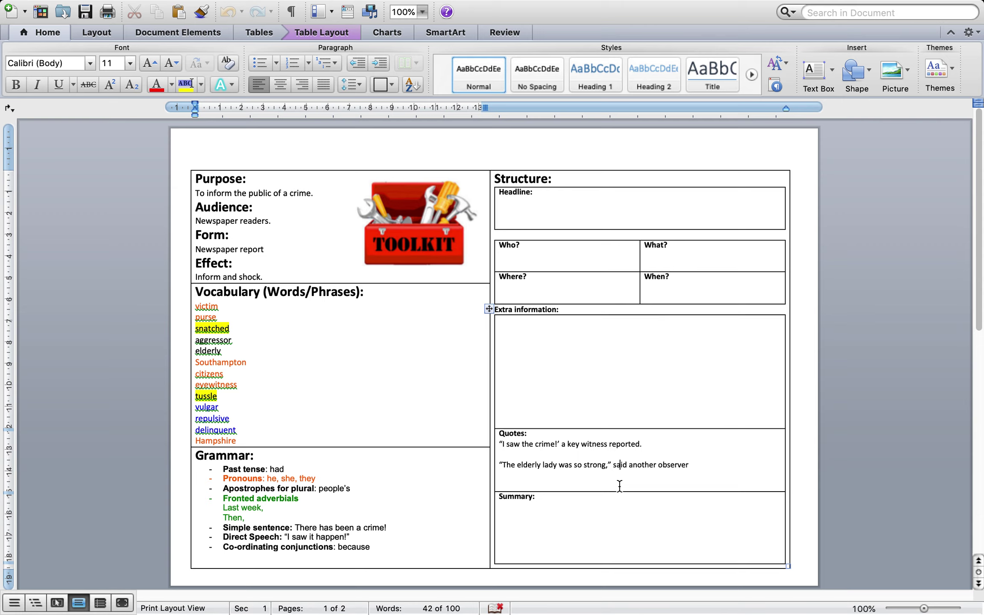
{"action": "left_click_drag", "start_coordinate": [247, 442], "coordinate": [197, 306]}
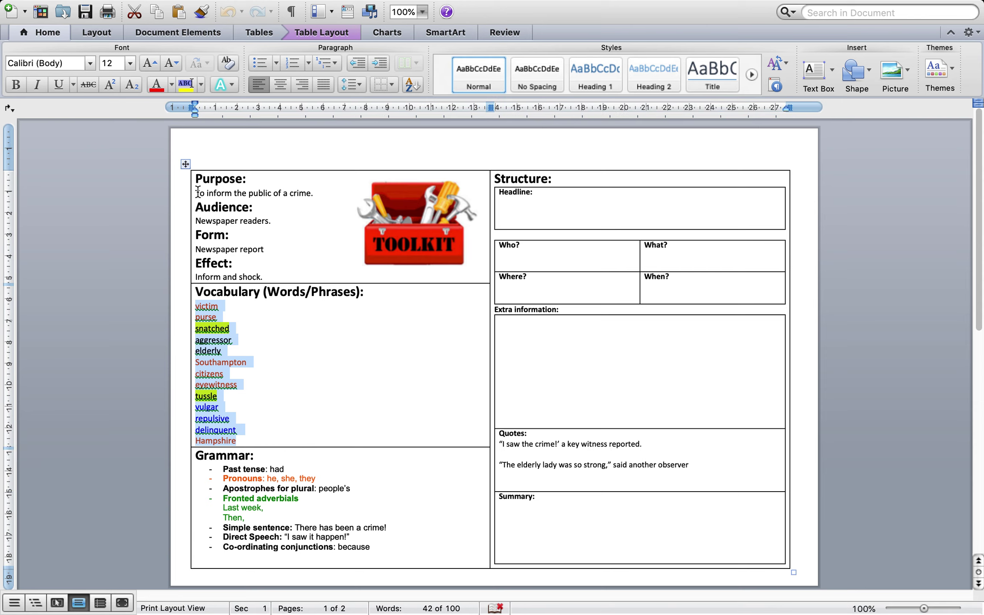
{"action": "left_click", "coordinate": [195, 177]}
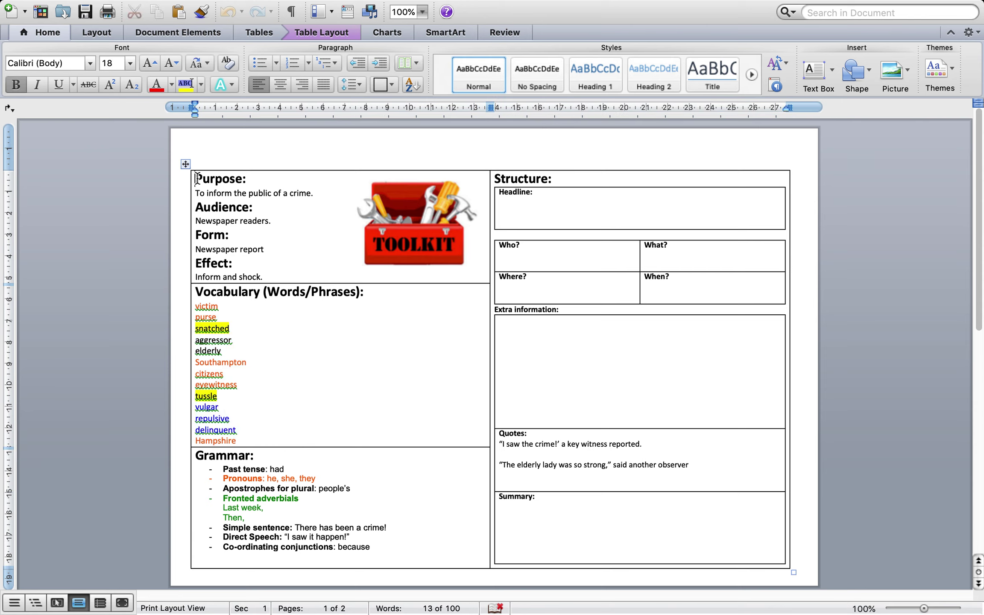
{"action": "left_click_drag", "start_coordinate": [195, 178], "coordinate": [277, 277]}
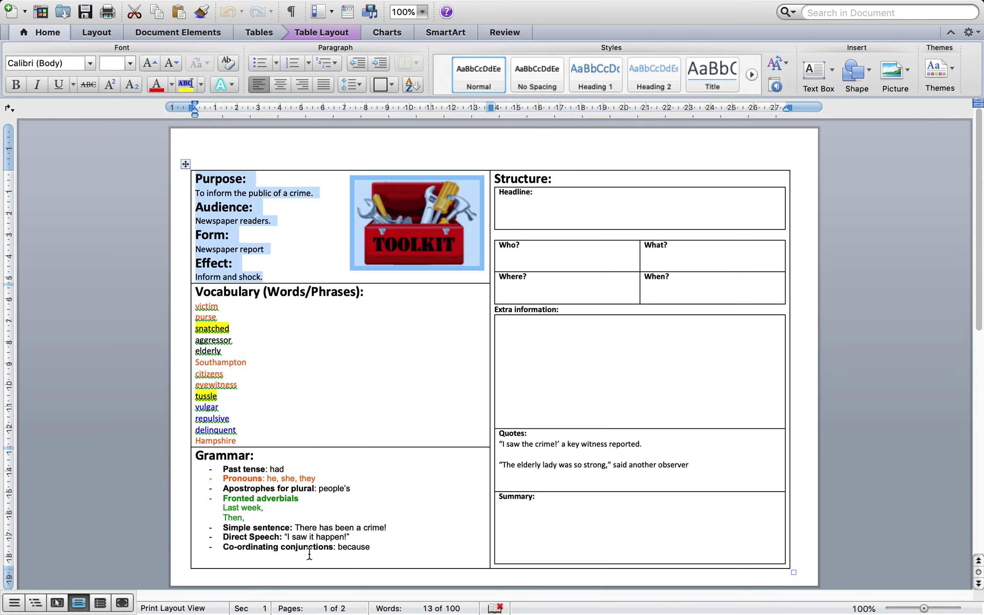
{"action": "left_click_drag", "start_coordinate": [310, 554], "coordinate": [221, 470]}
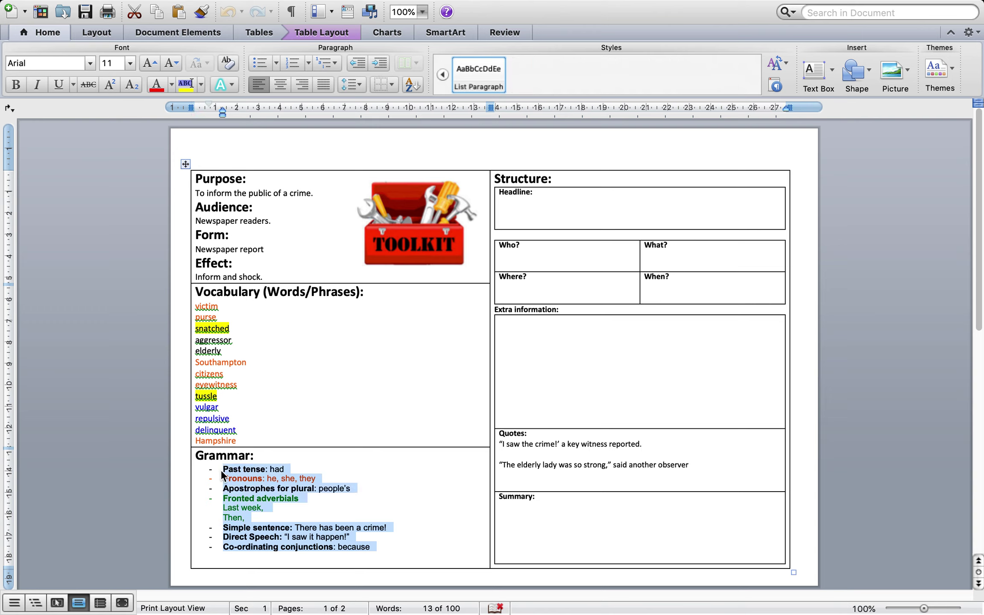
{"action": "left_click", "coordinate": [391, 542]}
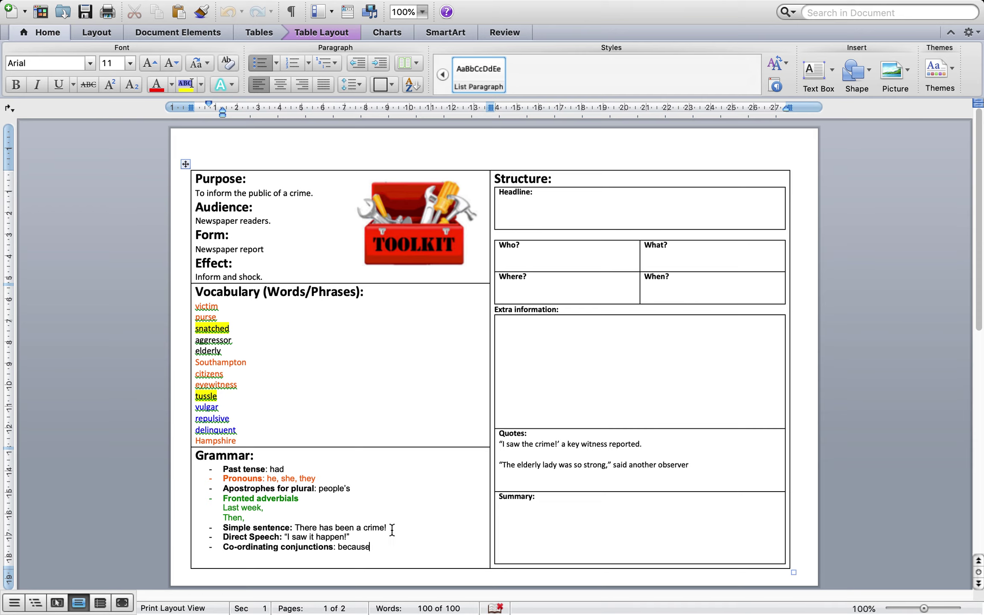
Compare the Word quotes with the eyewitness quote page in the flipchart, then return to Word.
{"action": "left_click_drag", "start_coordinate": [734, 467], "coordinate": [502, 432]}
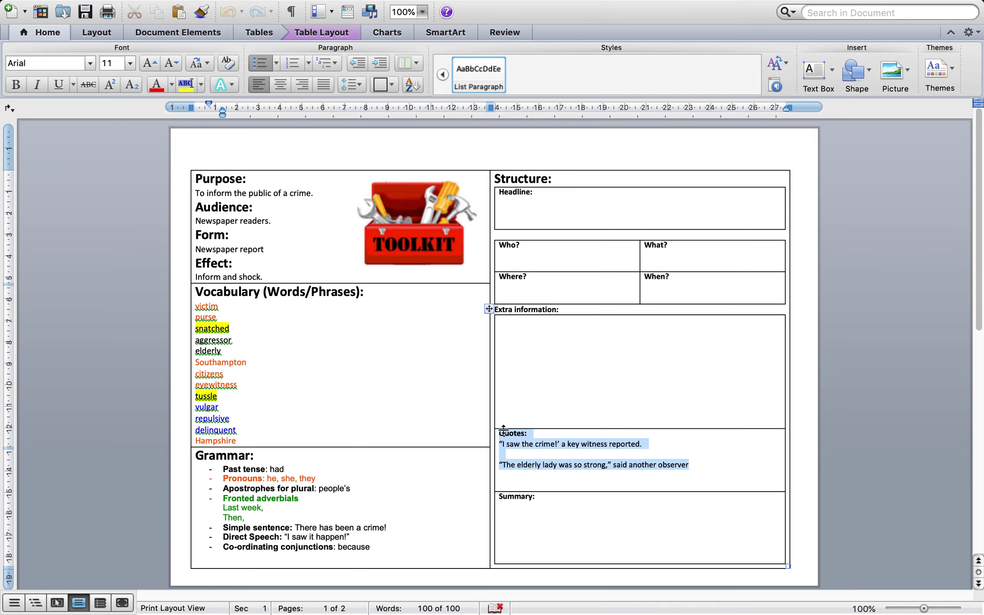
{"action": "key", "text": "ctrl+Left"}
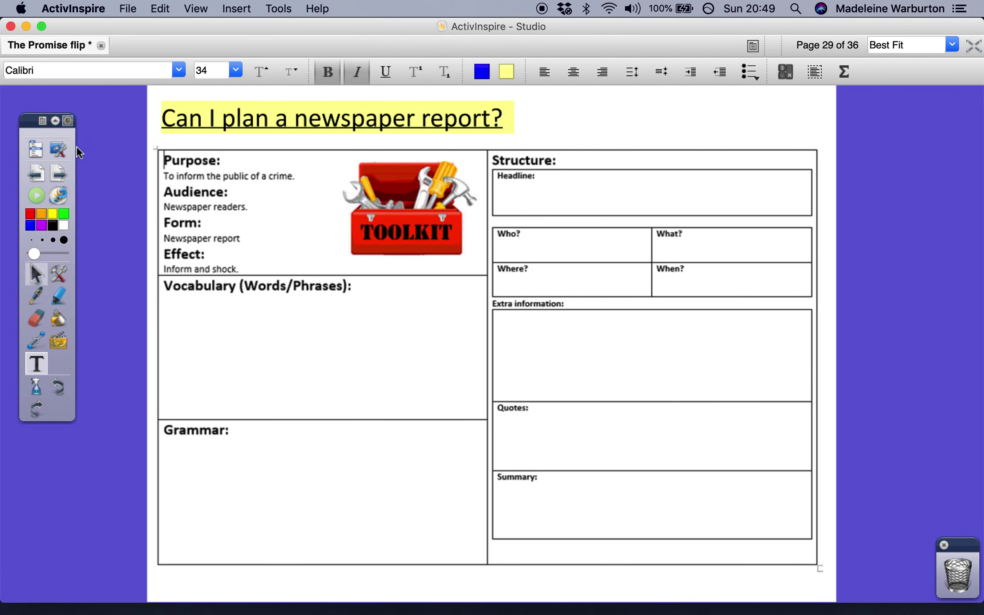
{"action": "left_click", "coordinate": [36, 174]}
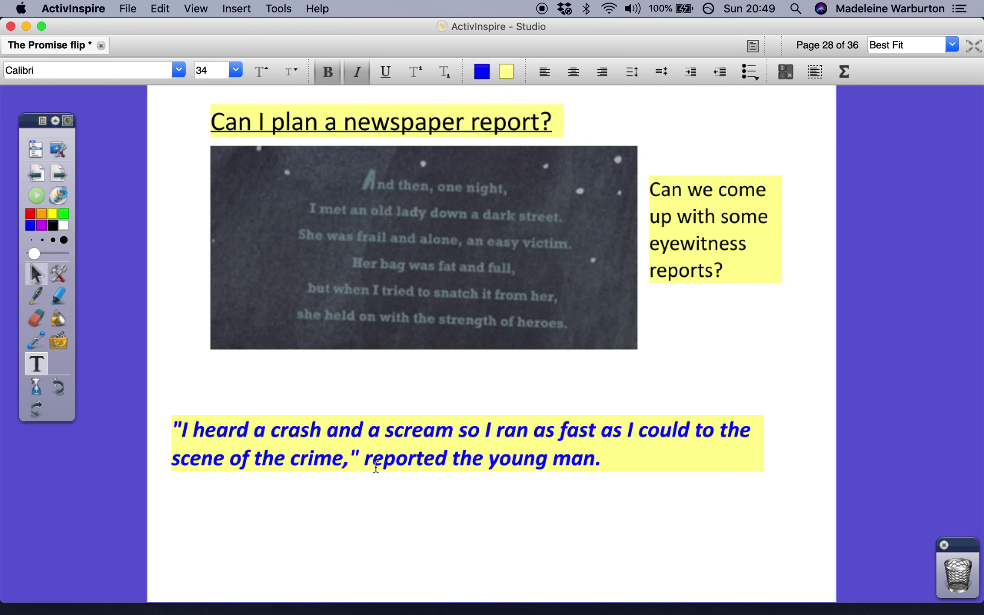
{"action": "key", "text": "ctrl+Right"}
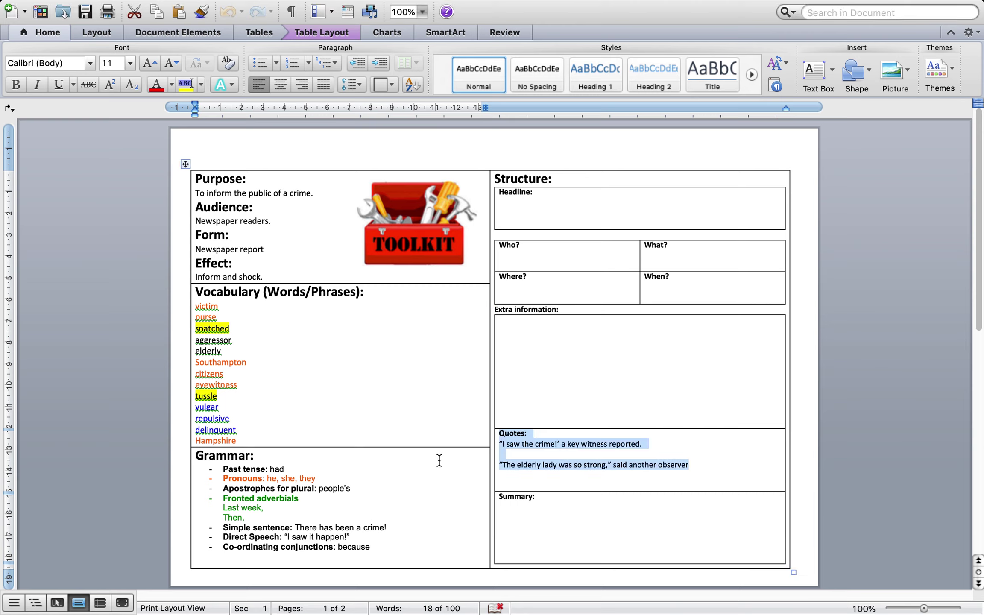
{"action": "left_click", "coordinate": [625, 490]}
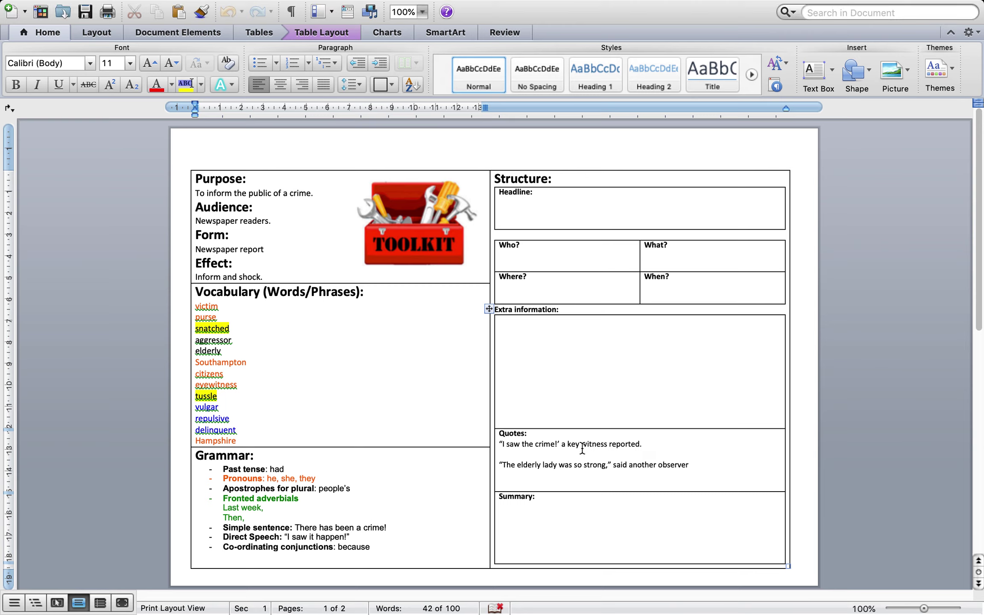
{"action": "left_click", "coordinate": [520, 208]}
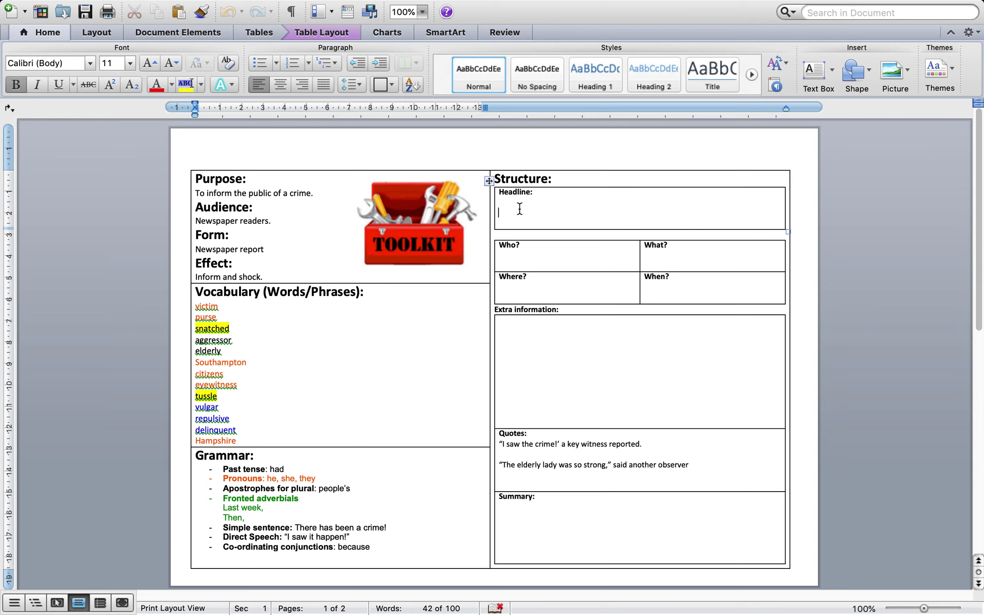
Fill Who 'teenager', What 'snatched a purse', Where 'Brighton', When 'Monday 22nd February'.
{"action": "left_click", "coordinate": [514, 262]}
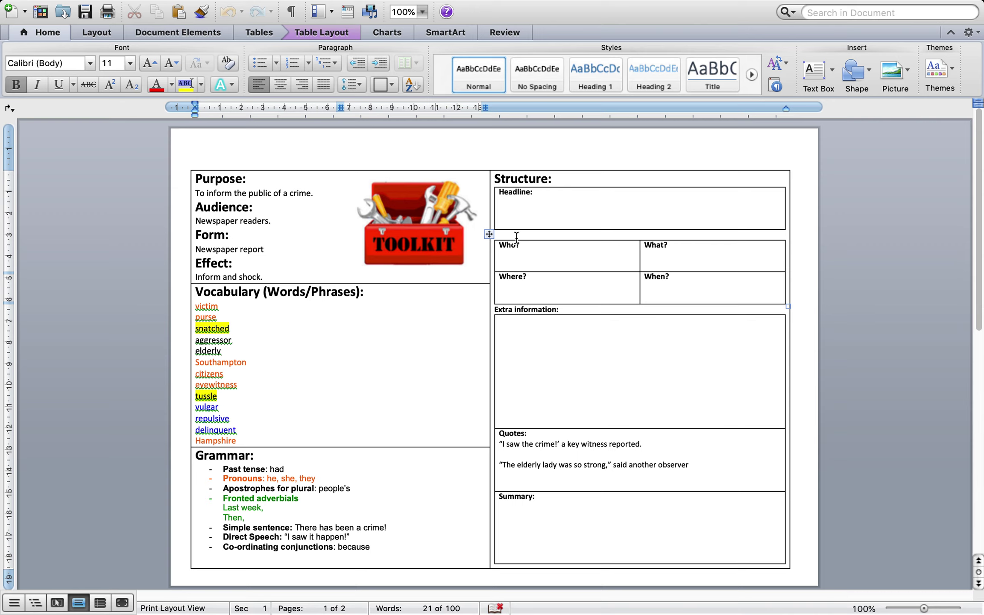
{"action": "type", "text": "teenag"}
{"action": "type", "text": "er"}
{"action": "left_click", "coordinate": [675, 258]}
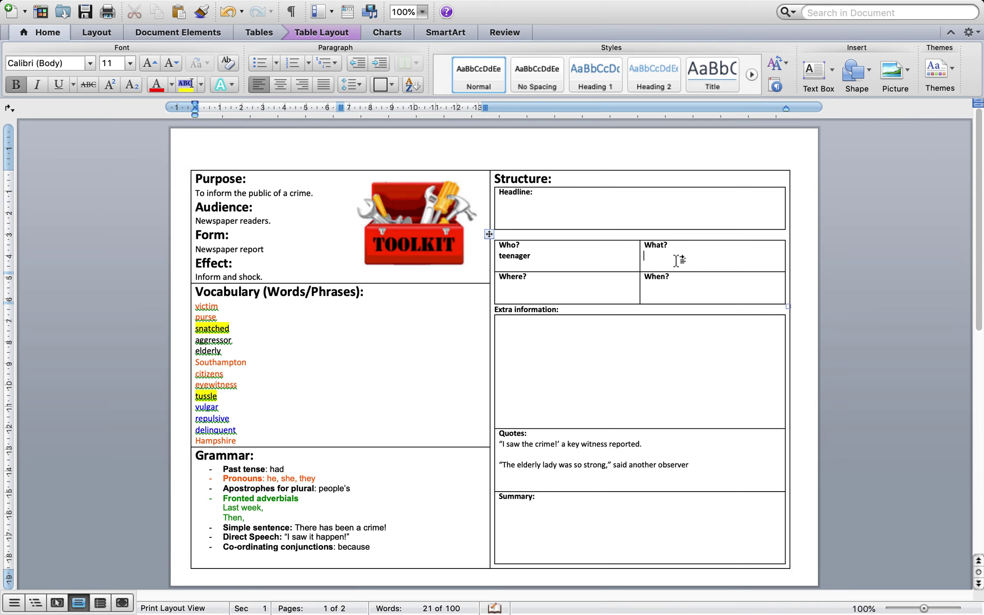
{"action": "type", "text": "snatched a pir"}
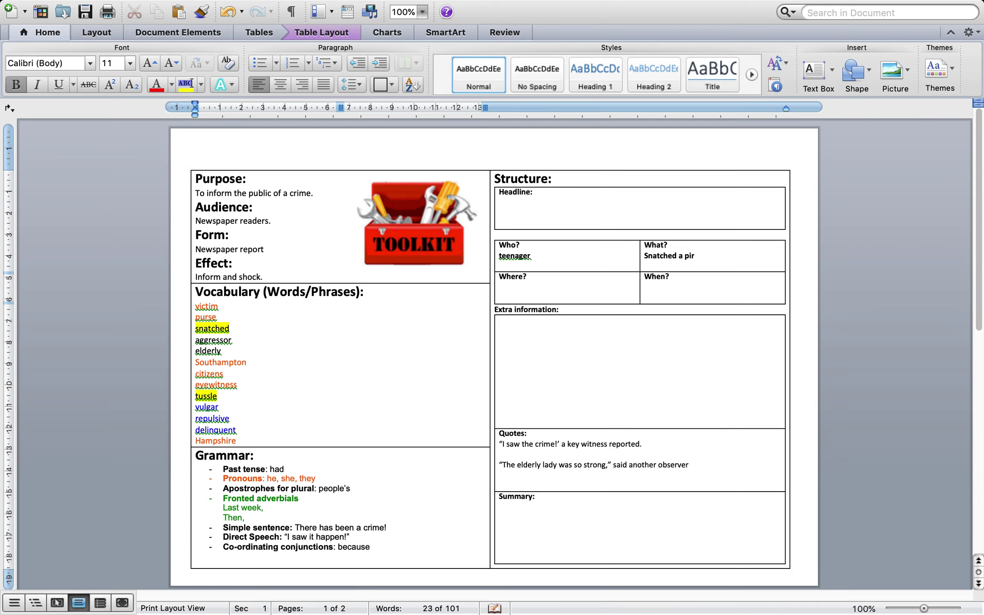
{"action": "key", "text": "BackSpace"}
{"action": "key", "text": "BackSpace"}
{"action": "type", "text": "us"}
{"action": "key", "text": "BackSpace"}
{"action": "type", "text": "rse"}
{"action": "left_click", "coordinate": [649, 256]}
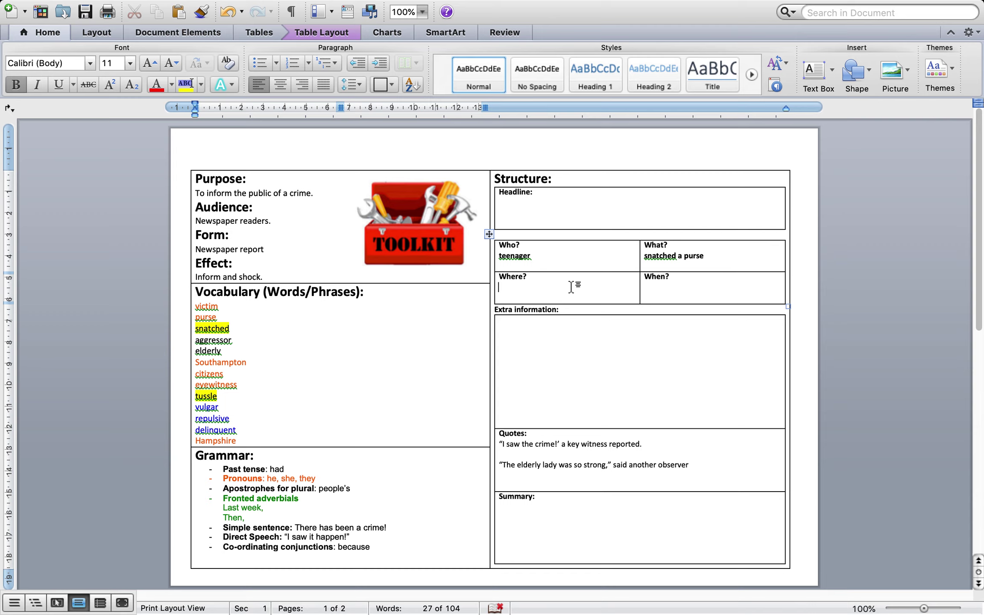
{"action": "type", "text": "Brighton"}
{"action": "left_click", "coordinate": [646, 290]}
{"action": "type", "text": "Monday 22nd "}
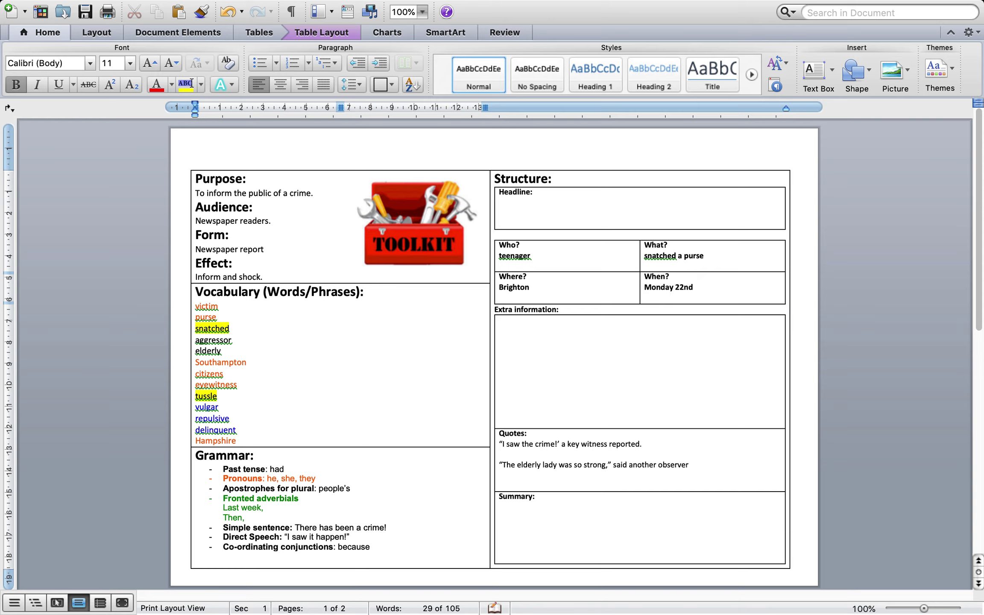
{"action": "type", "text": "Febru"}
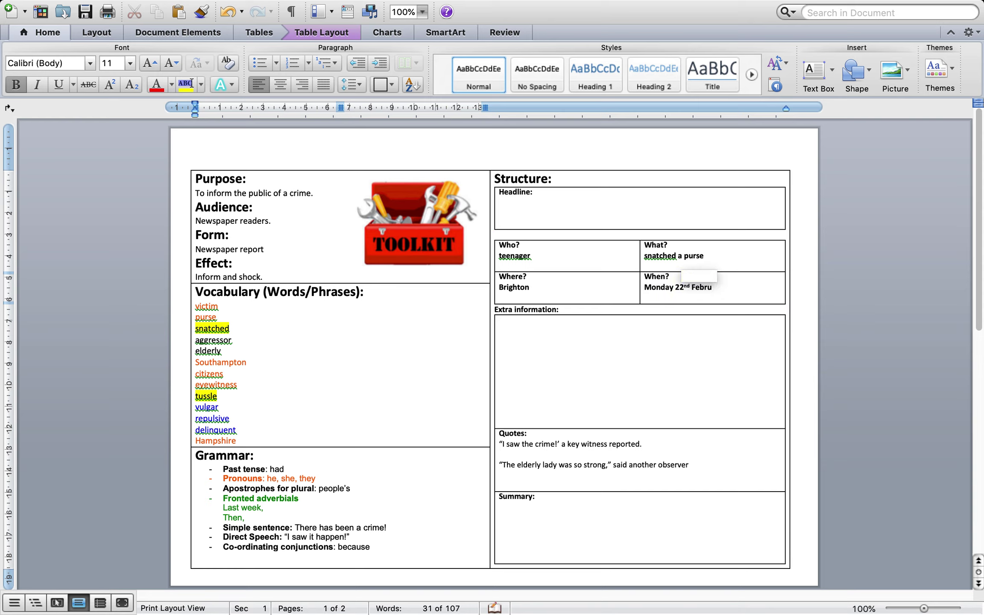
{"action": "type", "text": "ary"}
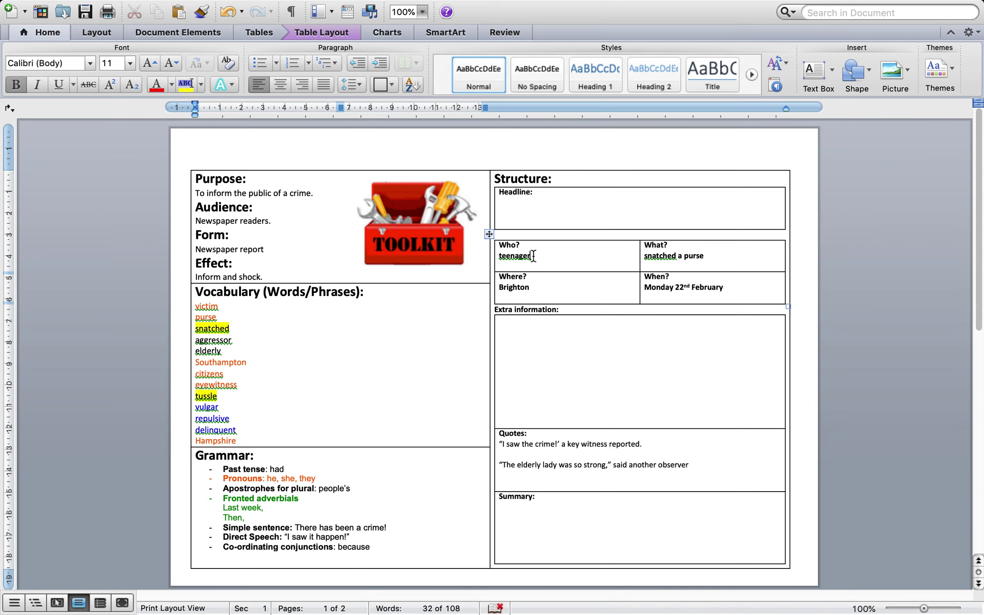
Replace 'teenager' in the Who box with 'desperate young lady', keeping it lowercase.
{"action": "left_click_drag", "start_coordinate": [534, 256], "coordinate": [501, 258]}
{"action": "type", "text": "dsperat"}
{"action": "type", "text": "e "}
{"action": "type", "text": "esperat"}
{"action": "type", "text": "e you"}
{"action": "type", "text": "dy"}
{"action": "key", "text": "super+z"}
{"action": "left_click", "coordinate": [625, 333]}
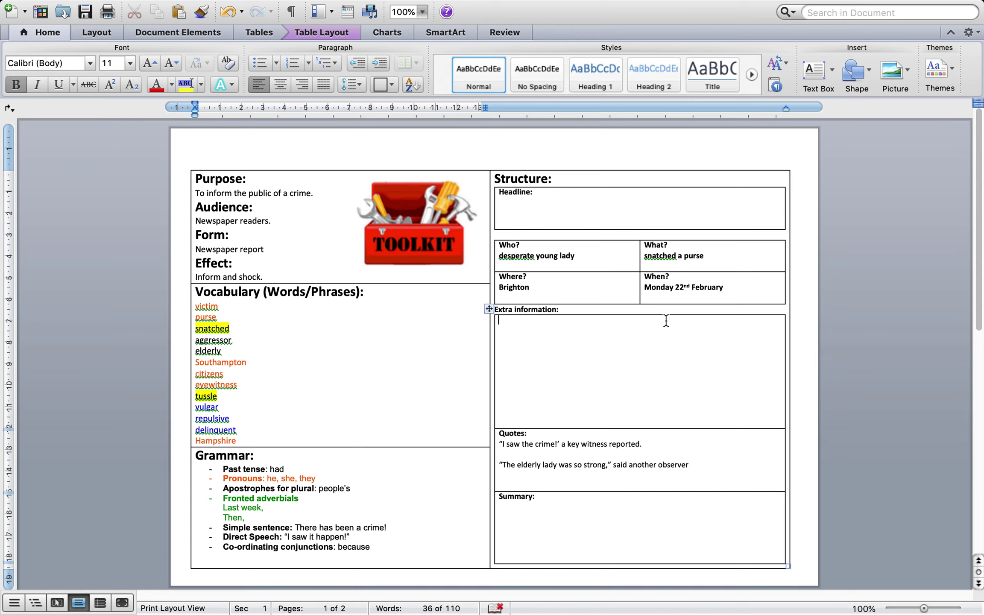
Type the victim note 'Victim – frail, vulnerable old lady' in the Extra information cell.
{"action": "type", "text": "victi"}
{"action": "type", "text": "m "}
{"action": "type", "text": "–n"}
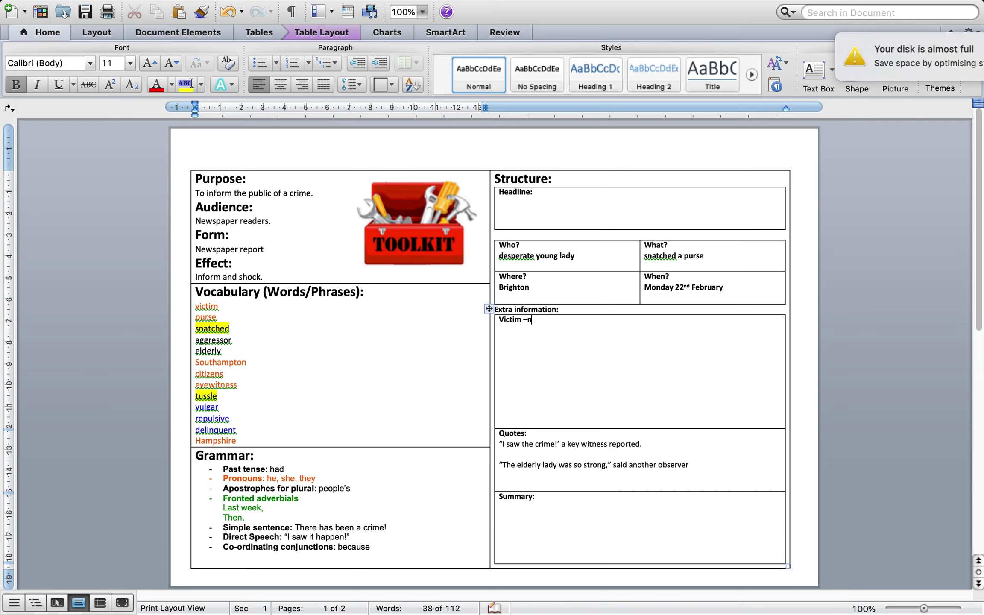
{"action": "key", "text": "BackSpace"}
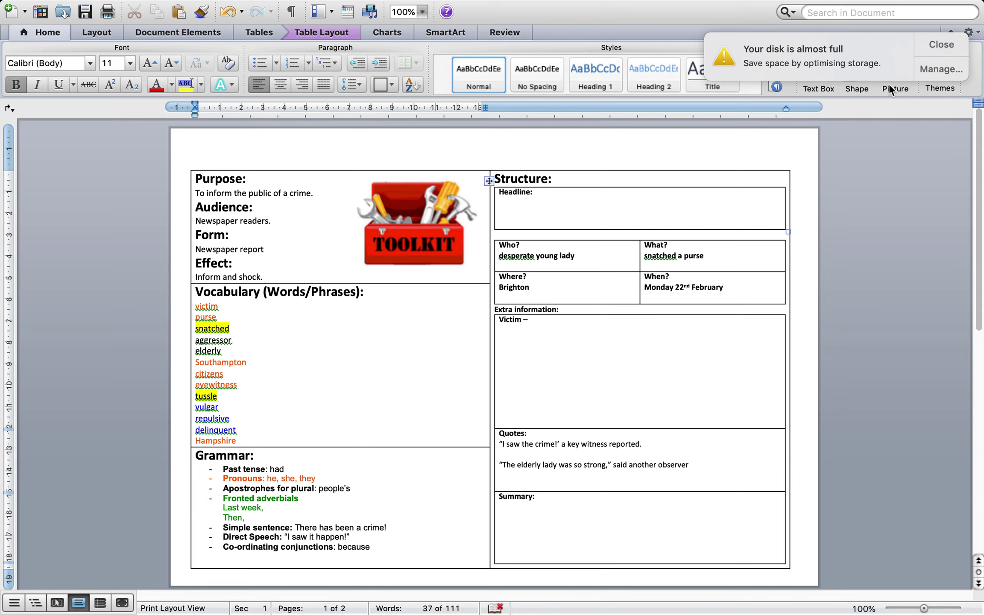
{"action": "left_click", "coordinate": [940, 46]}
{"action": "type", "text": "vul"}
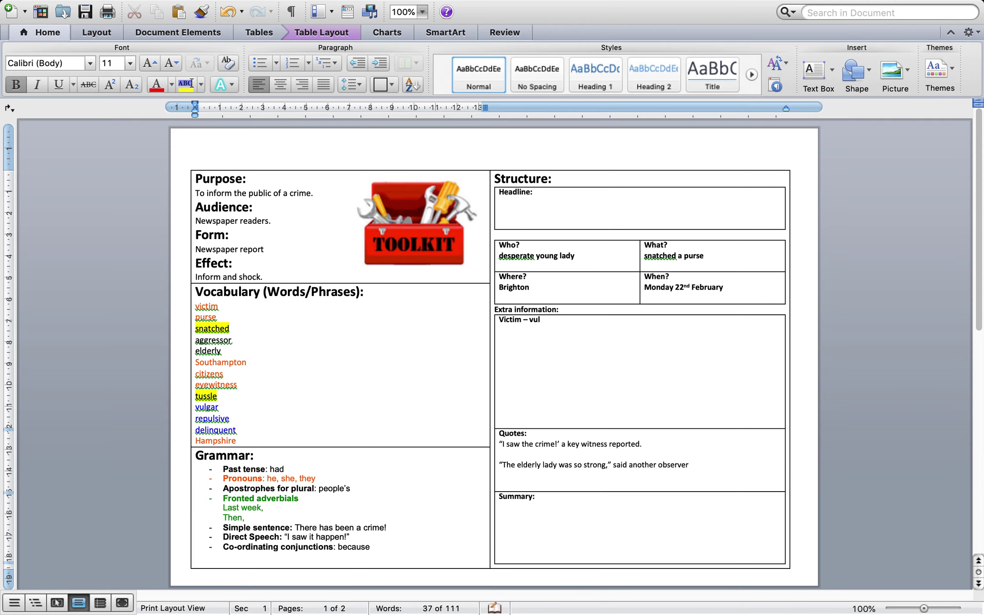
{"action": "type", "text": "nerable ol"}
{"action": "type", "text": "d lady"}
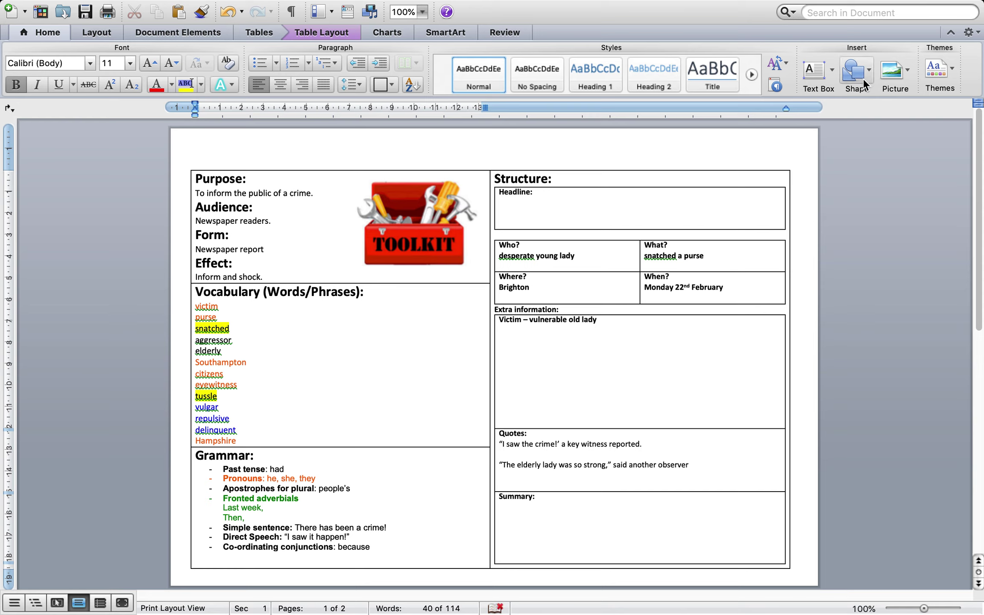
{"action": "left_click", "coordinate": [530, 321]}
{"action": "type", "text": "fra"}
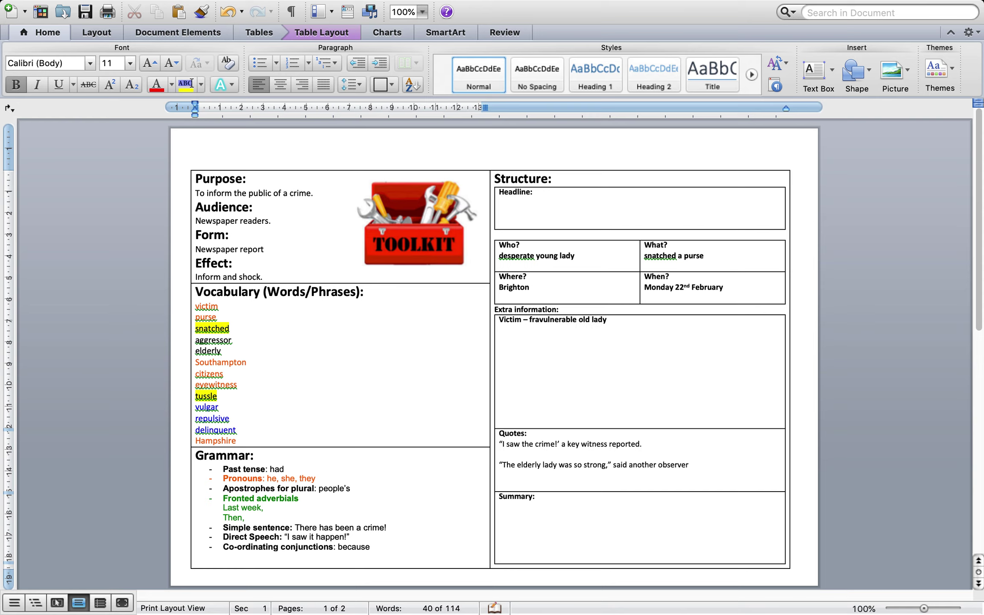
{"action": "type", "text": "il,"}
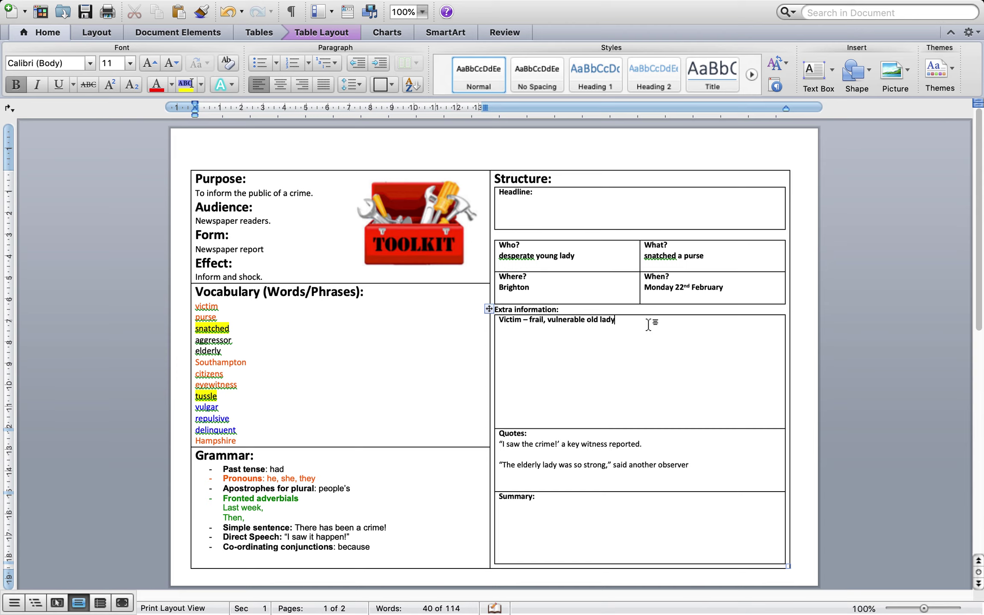
{"action": "left_click", "coordinate": [651, 321]}
Add a second line reading 'dark, gloomy alley'.
{"action": "key", "text": "Return"}
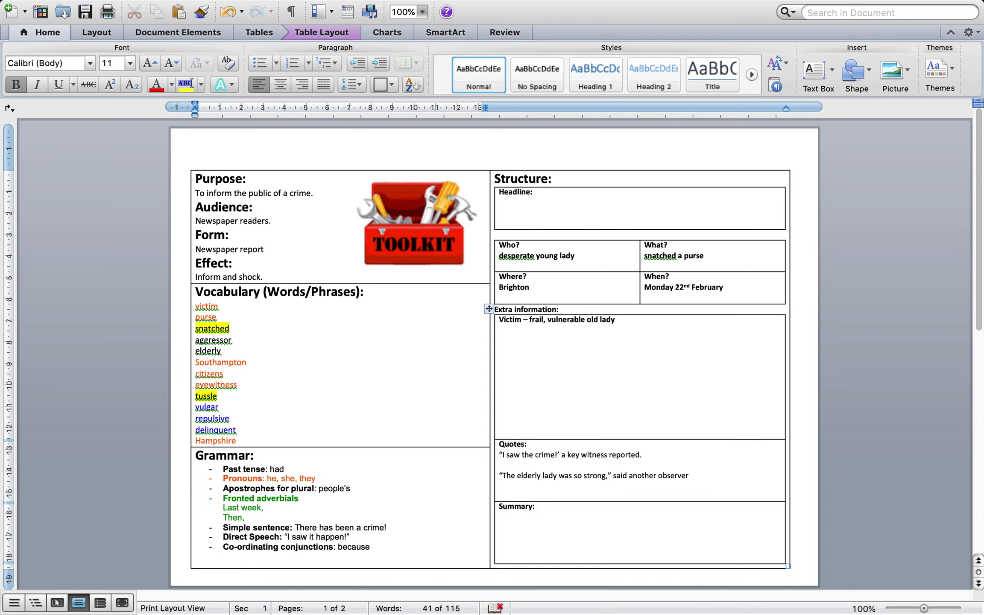
{"action": "type", "text": "dy Dark. "}
{"action": "type", "text": ","}
{"action": "key", "text": "BackSpace"}
{"action": "type", "text": ", gloomy alley"}
{"action": "double_click", "coordinate": [503, 331]}
{"action": "type", "text": "dark"}
Add 'eye witness report' and 'account of this happening in the area recently' lines, removing blank lines.
{"action": "left_click", "coordinate": [586, 331]}
{"action": "key", "text": "Return"}
{"action": "type", "text": "e"}
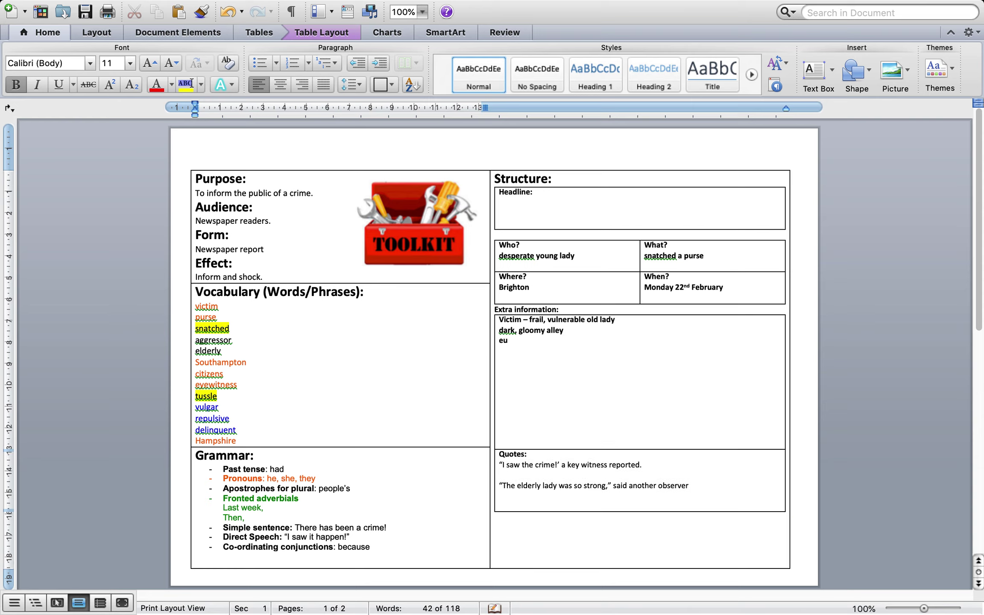
{"action": "type", "text": "e"}
{"action": "key", "text": "BackSpace"}
{"action": "type", "text": "ye"}
{"action": "type", "text": " witness report"}
{"action": "key", "text": "Return"}
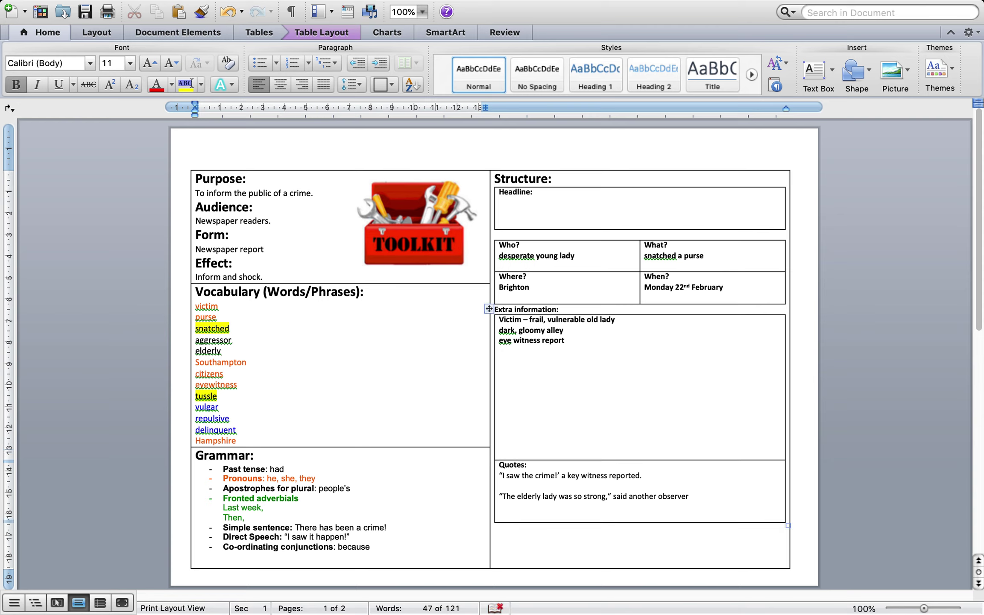
{"action": "type", "text": "account"}
{"action": "type", "text": " of this hap"}
{"action": "type", "text": "pening in the ar"}
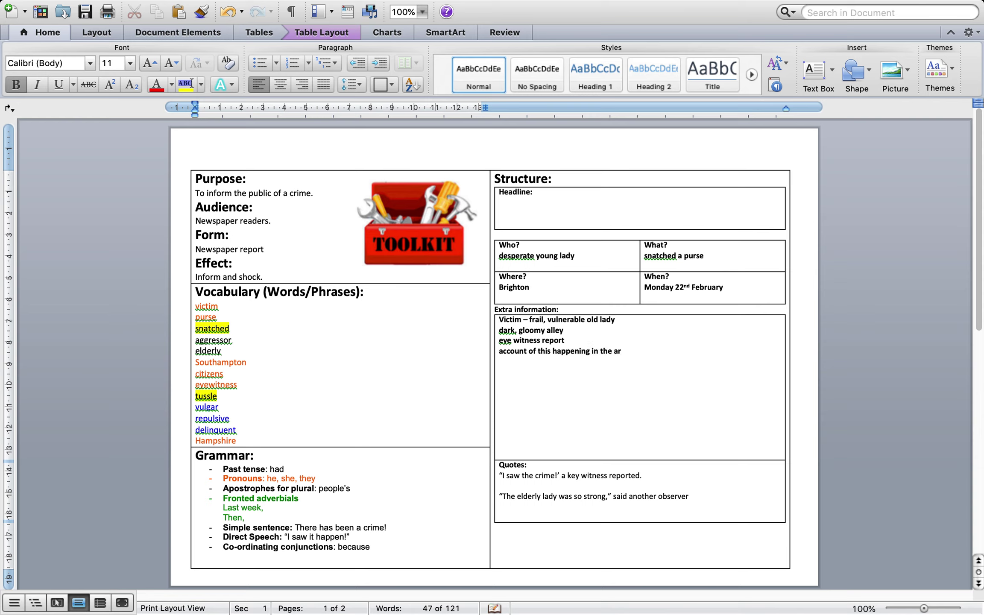
{"action": "type", "text": "ea recently"}
{"action": "key", "text": "Return"}
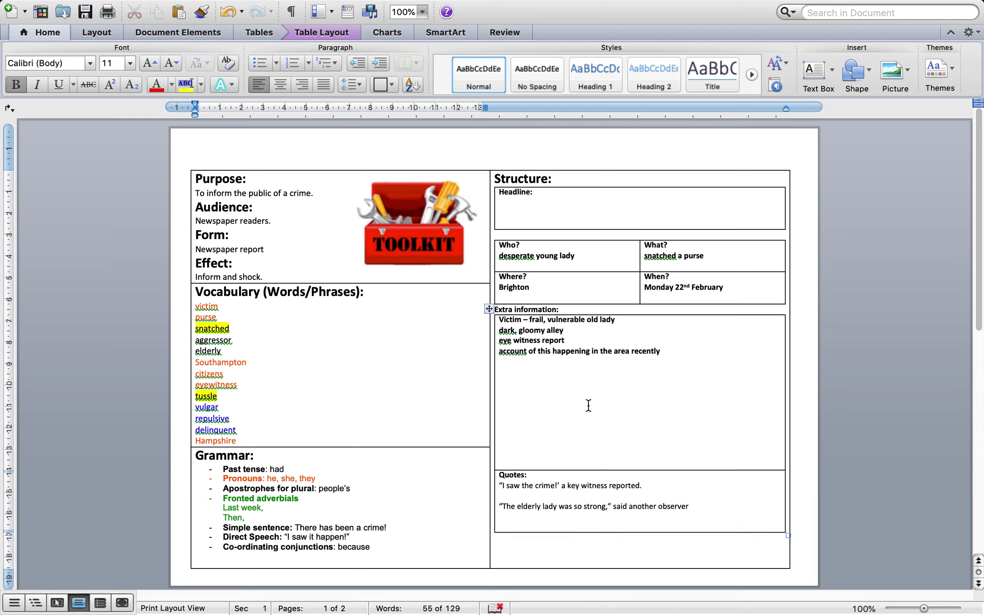
{"action": "key", "text": "BackSpace"}
{"action": "key", "text": "BackSpace"}
{"action": "key", "text": "BackSpace"}
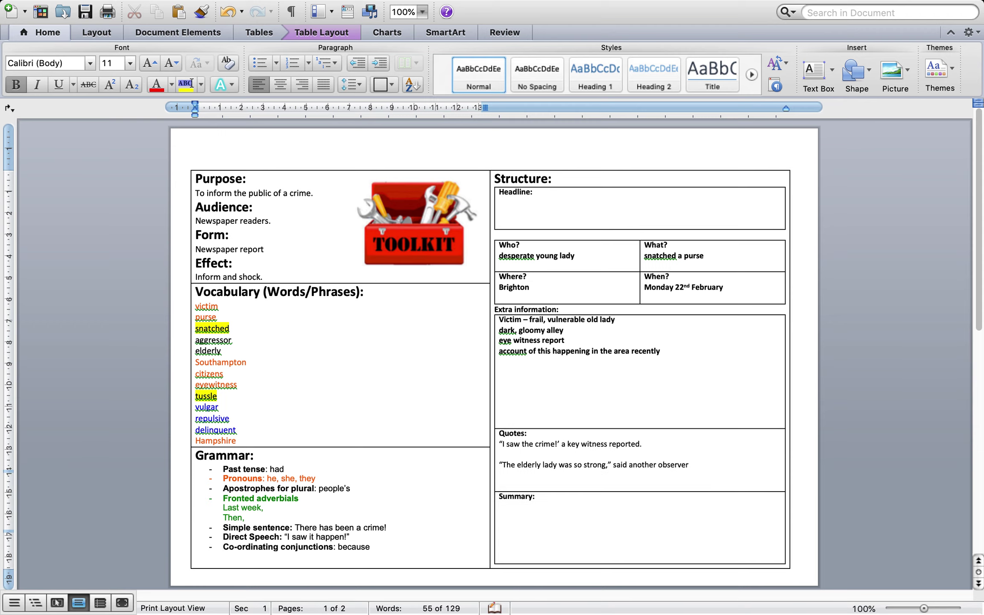
{"action": "key", "text": "BackSpace"}
{"action": "left_click", "coordinate": [534, 499]}
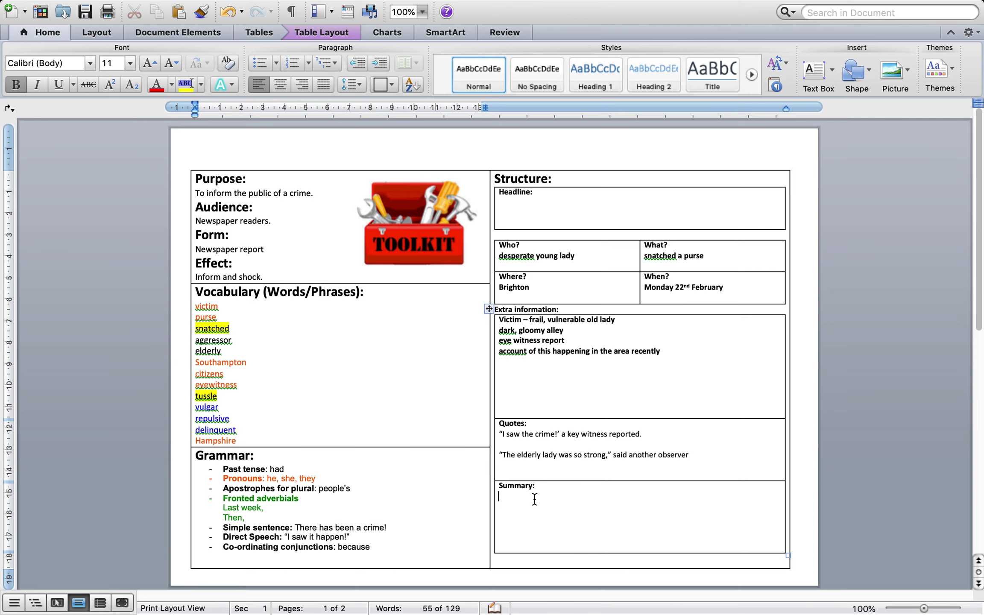
{"action": "key", "text": "ctrl+Left"}
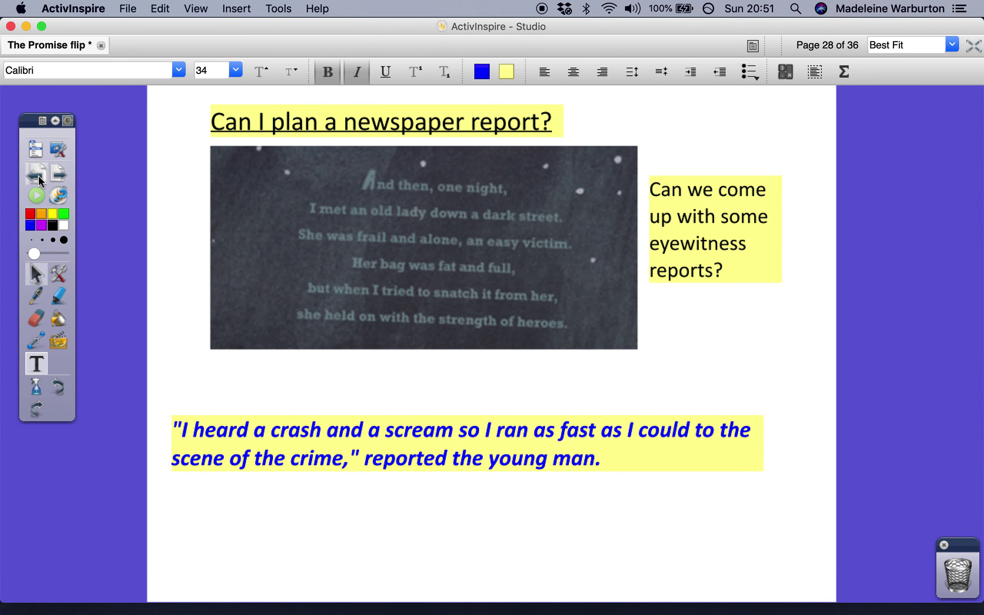
{"action": "left_click", "coordinate": [37, 175]}
{"action": "left_click", "coordinate": [38, 175]}
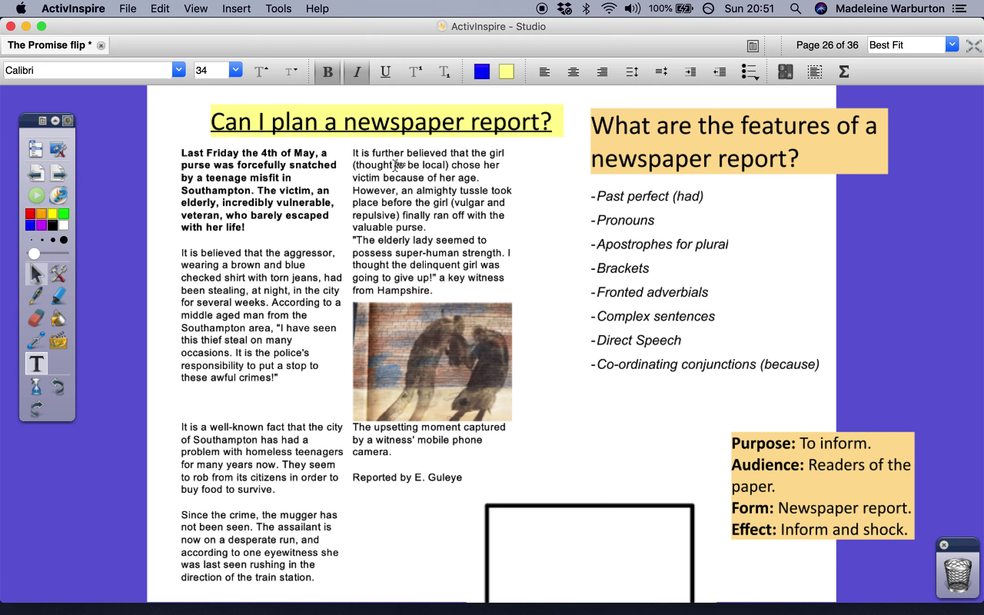
{"action": "key", "text": "ctrl+Right"}
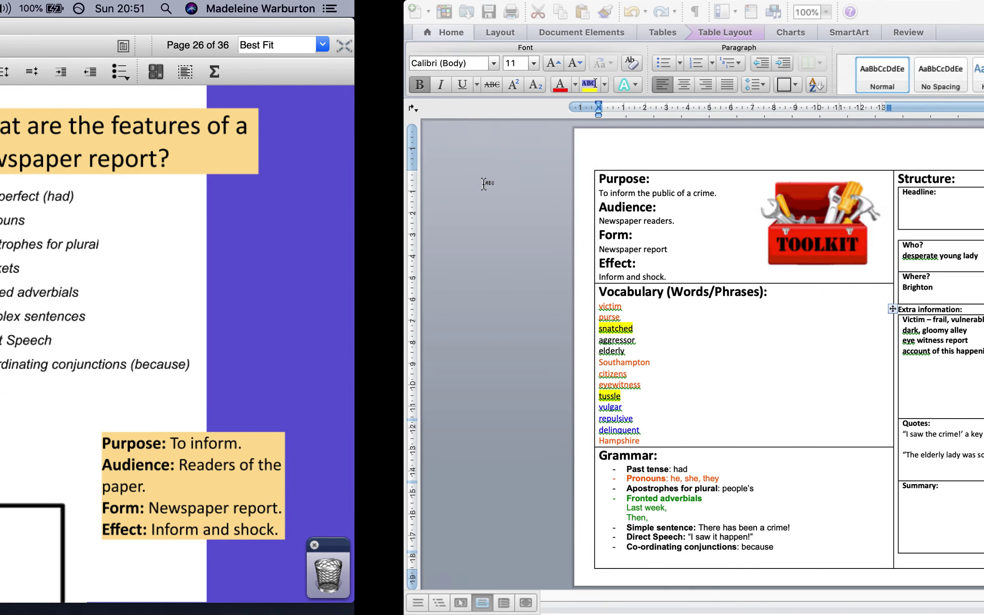
{"action": "left_click", "coordinate": [544, 510]}
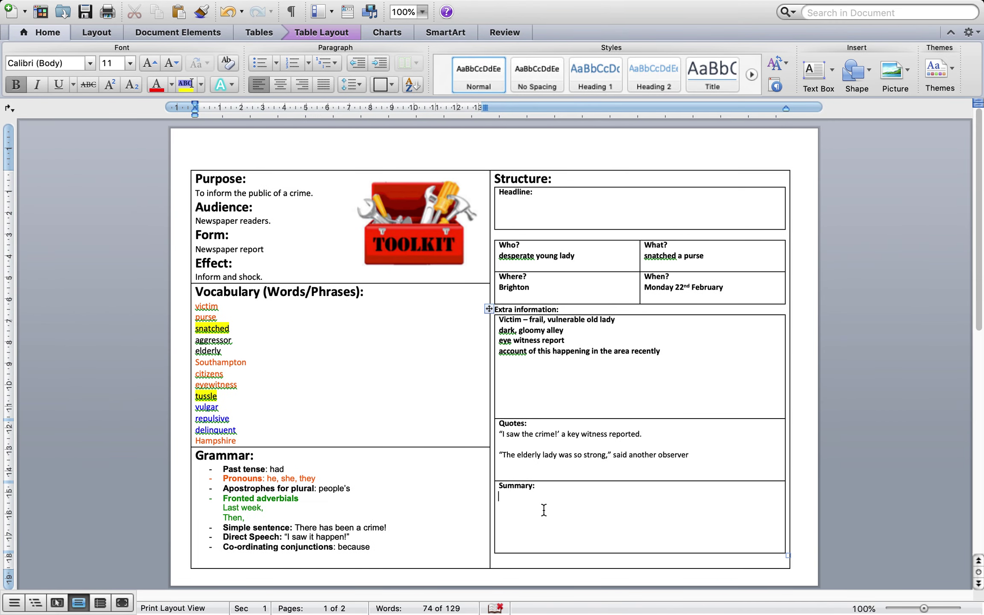
Type the Summary lines 'Snatch the purse', 'Frail lady panicked' and the heroes' strength line.
{"action": "type", "text": "Snat"}
{"action": "type", "text": "ch the purse"}
{"action": "key", "text": "Return"}
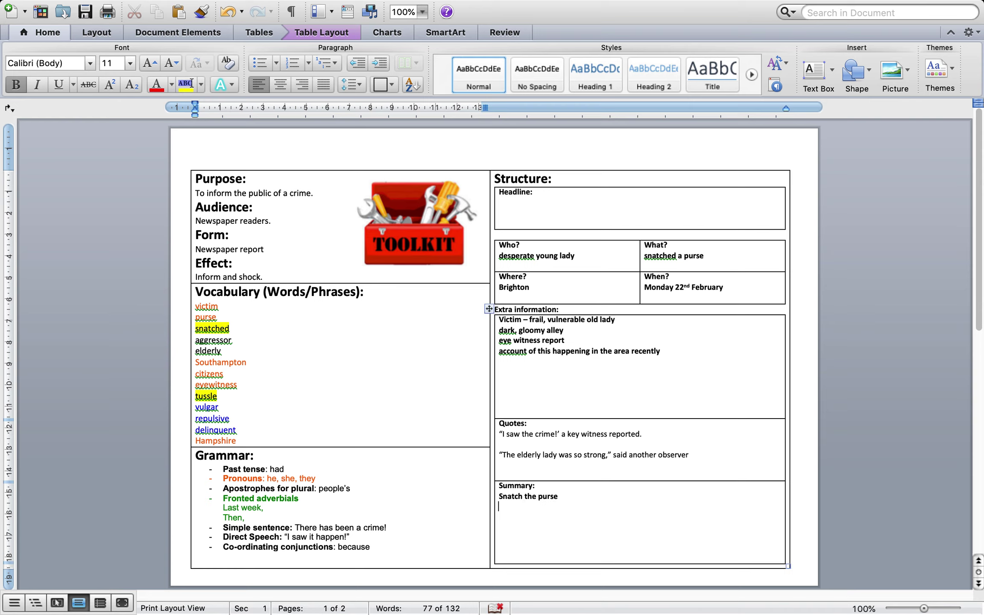
{"action": "type", "text": "Frail l"}
{"action": "type", "text": "ady panicked"}
{"action": "key", "text": "Return"}
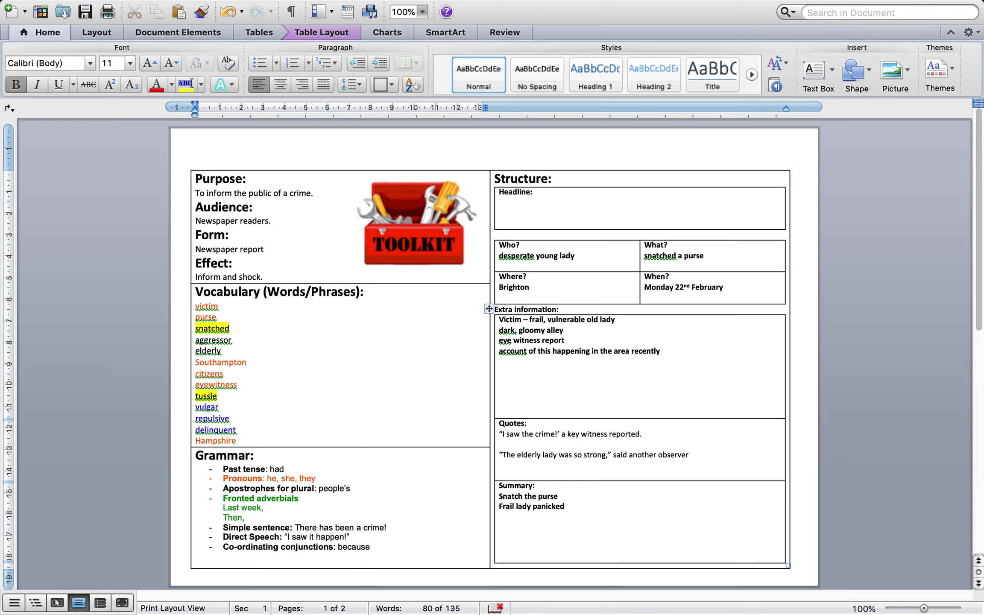
{"action": "type", "text": "tu with"}
{"action": "type", "text": " the strength of h"}
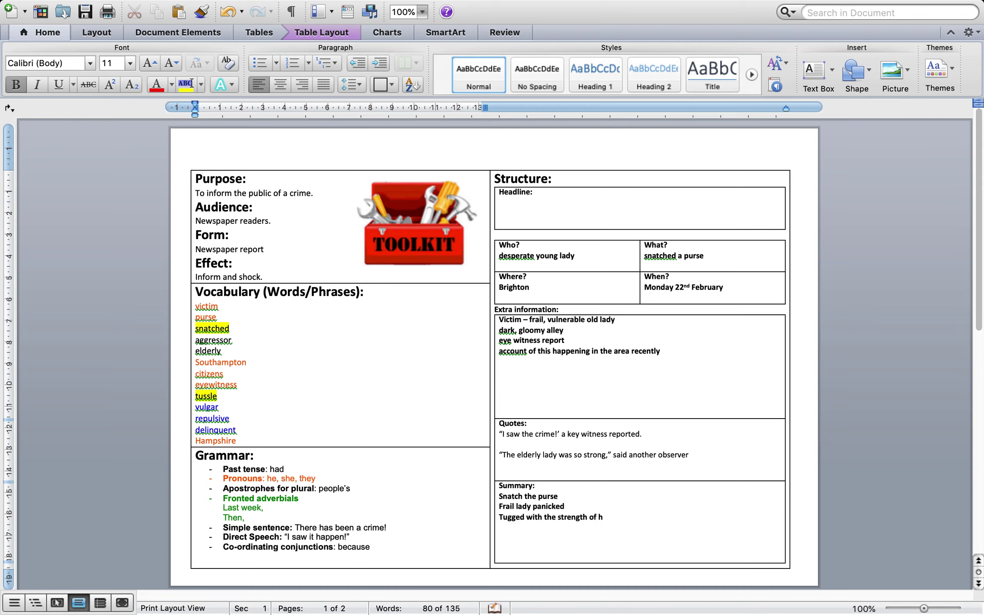
{"action": "type", "text": "eroes"}
Add 'Quote – hearing the panicked screams' and 'Quote - from the old lady (feel?)' to the Summary.
{"action": "key", "text": "Return"}
{"action": "type", "text": "qo"}
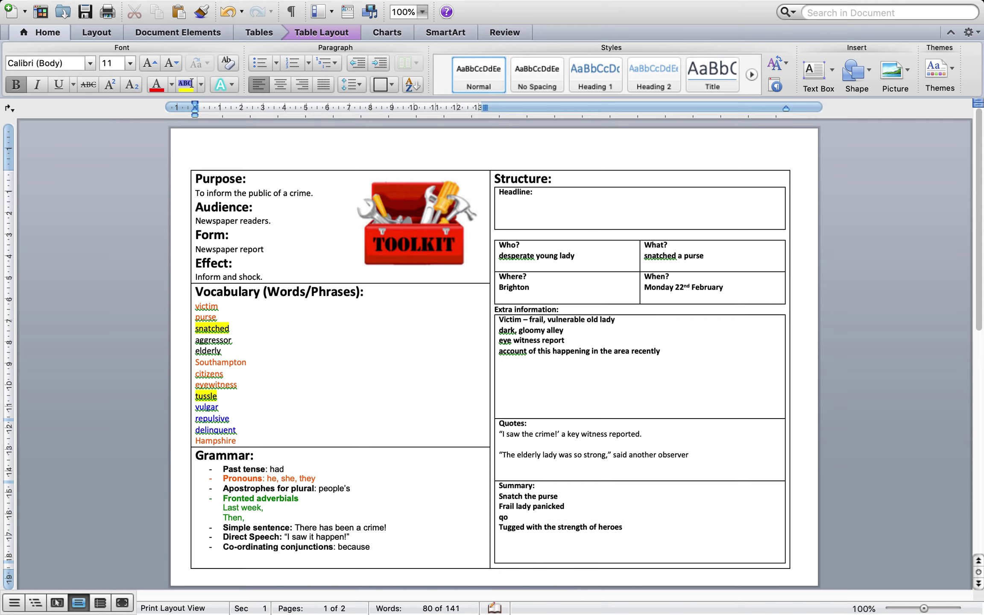
{"action": "type", "text": "te -"}
{"action": "key", "text": "BackSpace"}
{"action": "type", "text": "uot – hear"}
{"action": "type", "text": "ing the pan"}
{"action": "type", "text": "ick s"}
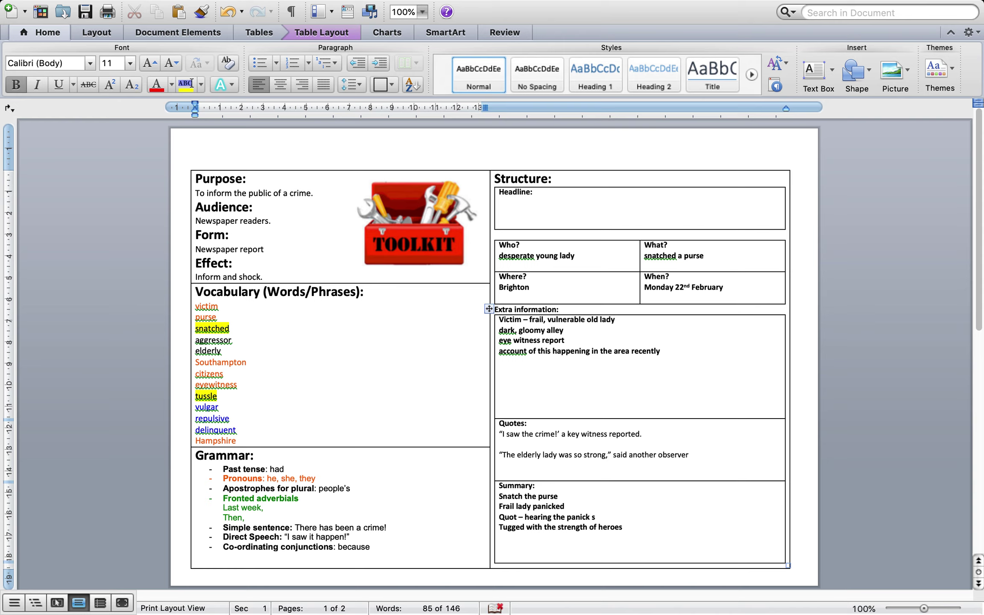
{"action": "type", "text": "mr"}
{"action": "key", "text": "BackSpace"}
{"action": "key", "text": "BackSpace"}
{"action": "key", "text": "BackSpace"}
{"action": "key", "text": "BackSpace"}
{"action": "type", "text": "ed scre"}
{"action": "type", "text": "ams"}
{"action": "left_click_drag", "start_coordinate": [565, 541], "coordinate": [609, 532]}
{"action": "left_click", "coordinate": [517, 517]}
{"action": "type", "text": "e"}
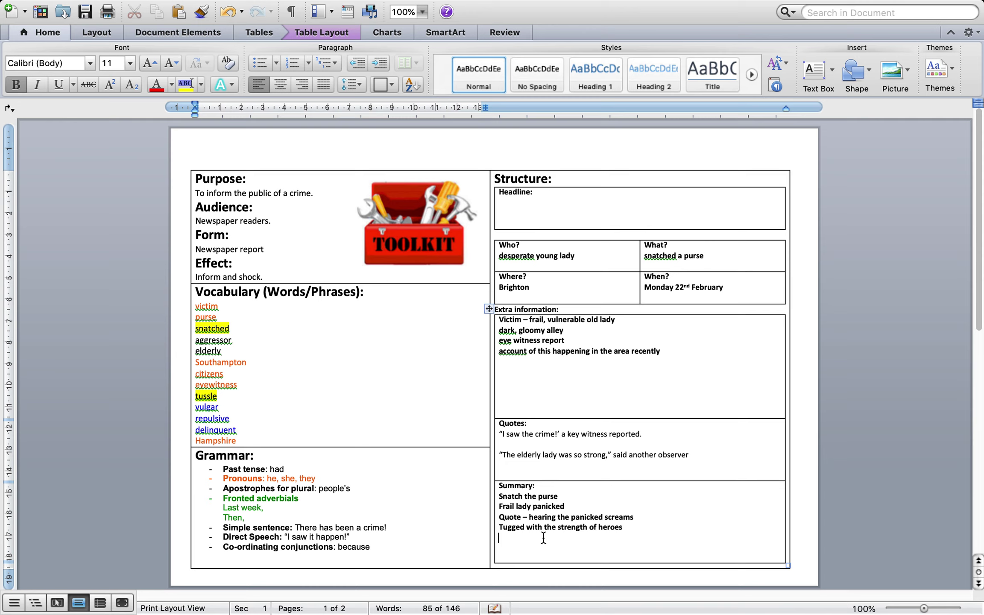
{"action": "left_click", "coordinate": [544, 538]}
{"action": "type", "text": "Quote -"}
{"action": "type", "text": " fr"}
{"action": "type", "text": "om the old lady"}
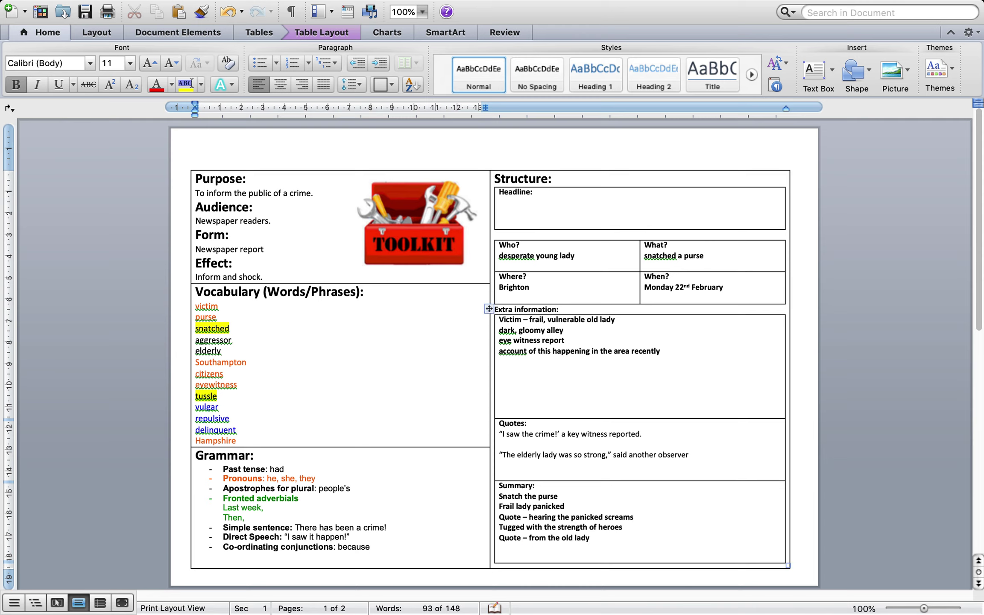
{"action": "type", "text": " (feel"}
{"action": "type", "text": "?"}
{"action": "type", "text": ")"}
{"action": "key", "text": "Return"}
{"action": "left_click", "coordinate": [555, 210]}
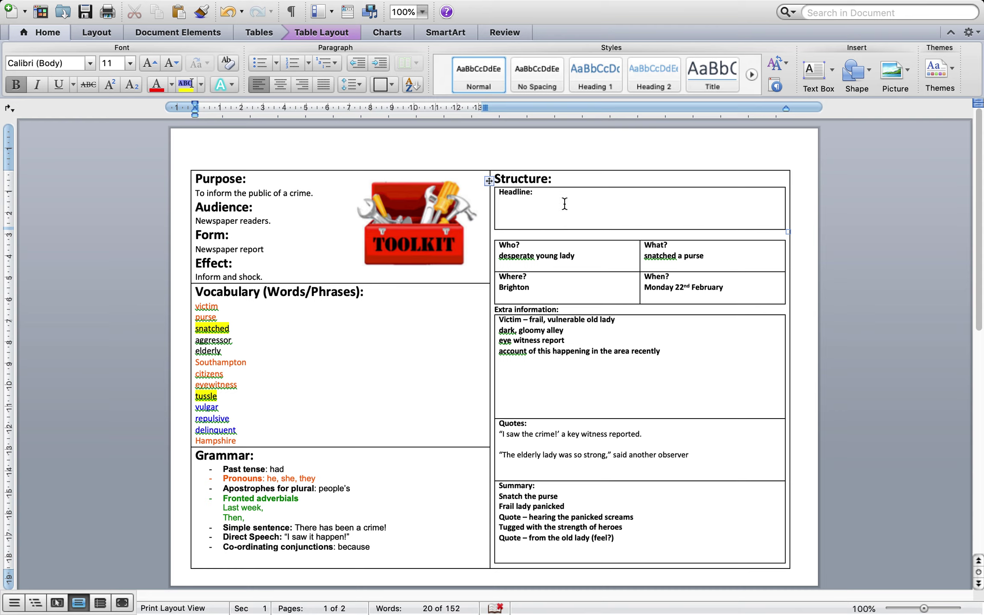
Type 'Down in the dumps, desperate children cry out!' as the headline and select 'Down'.
{"action": "type", "text": "Down on"}
{"action": "key", "text": "BackSpace"}
{"action": "key", "text": "BackSpace"}
{"action": "key", "text": "BackSpace"}
{"action": "type", "text": "he dumps, d"}
{"action": "type", "text": "esperate childr"}
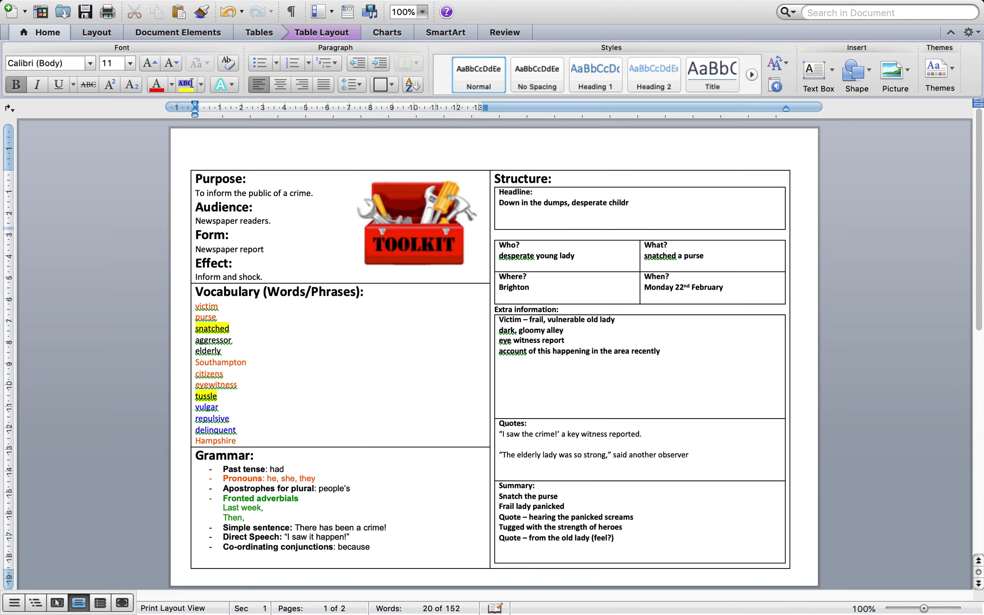
{"action": "type", "text": "en"}
{"action": "type", "text": " th"}
{"action": "type", "text": "ei"}
{"action": "type", "text": "ve!"}
{"action": "key", "text": "BackSpace"}
{"action": "key", "text": "BackSpace"}
{"action": "key", "text": "BackSpace"}
{"action": "key", "text": "BackSpace"}
{"action": "key", "text": "BackSpace"}
{"action": "key", "text": "BackSpace"}
{"action": "key", "text": "BackSpace"}
{"action": "type", "text": "cr"}
{"action": "type", "text": "y out!"}
{"action": "left_click_drag", "start_coordinate": [499, 203], "coordinate": [516, 203]}
Highlight 'Down', 'dumps' and 'desperate' in the headline in yellow to mark the alliteration.
{"action": "left_click", "coordinate": [186, 84]}
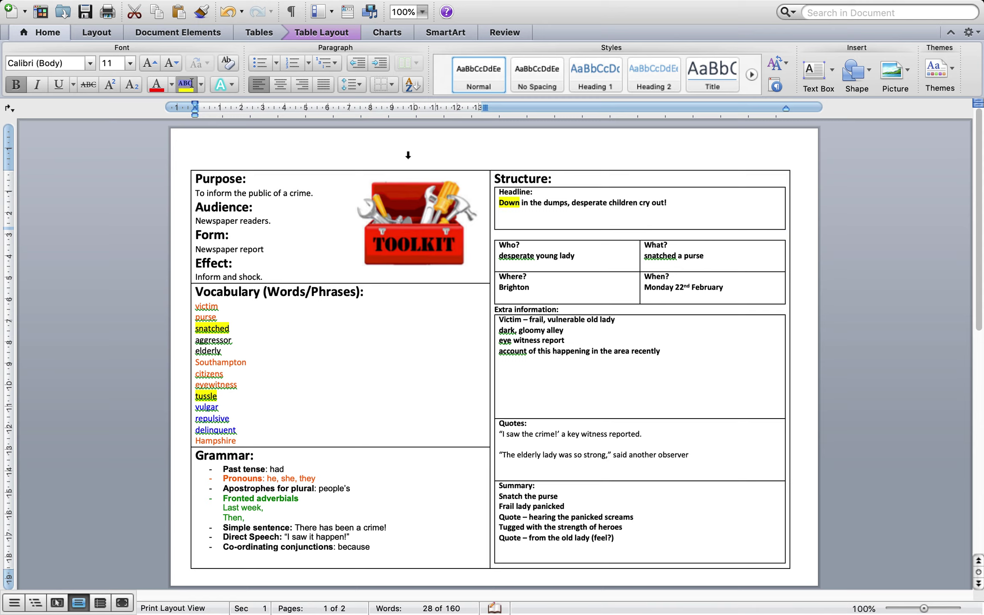
{"action": "left_click_drag", "start_coordinate": [544, 203], "coordinate": [567, 203]}
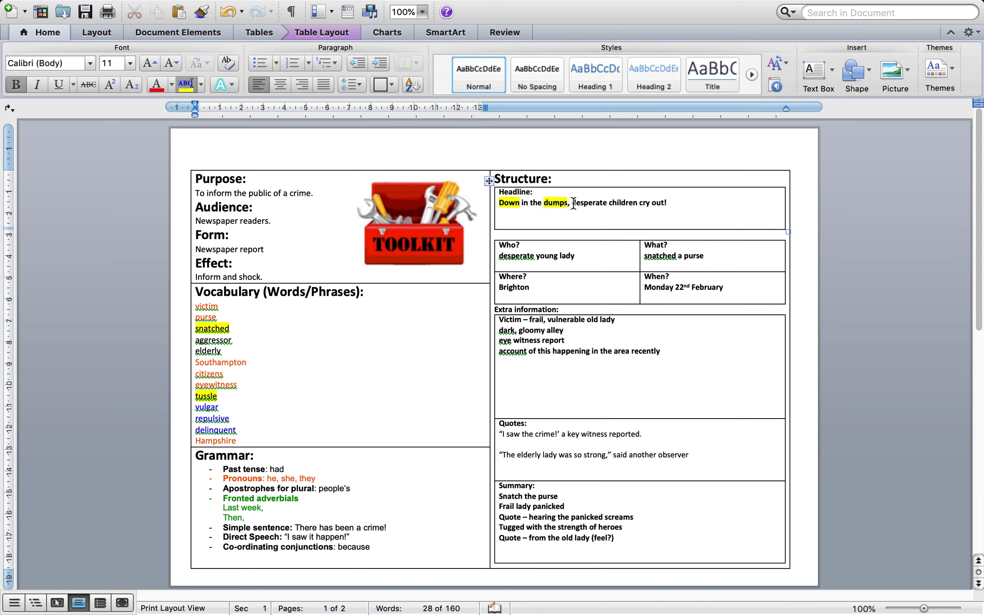
{"action": "left_click_drag", "start_coordinate": [572, 204], "coordinate": [607, 203]}
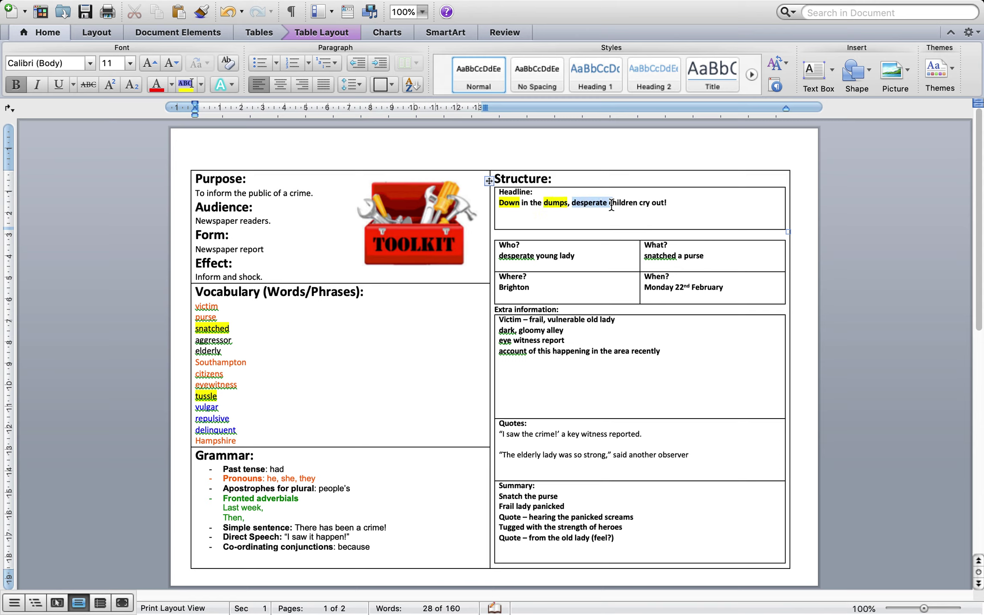
{"action": "left_click", "coordinate": [182, 86]}
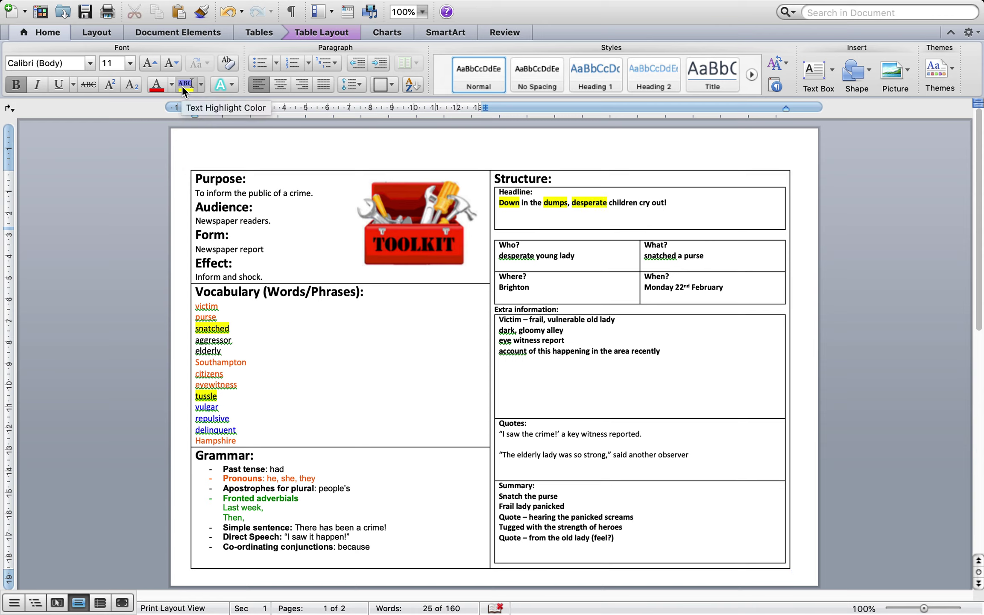